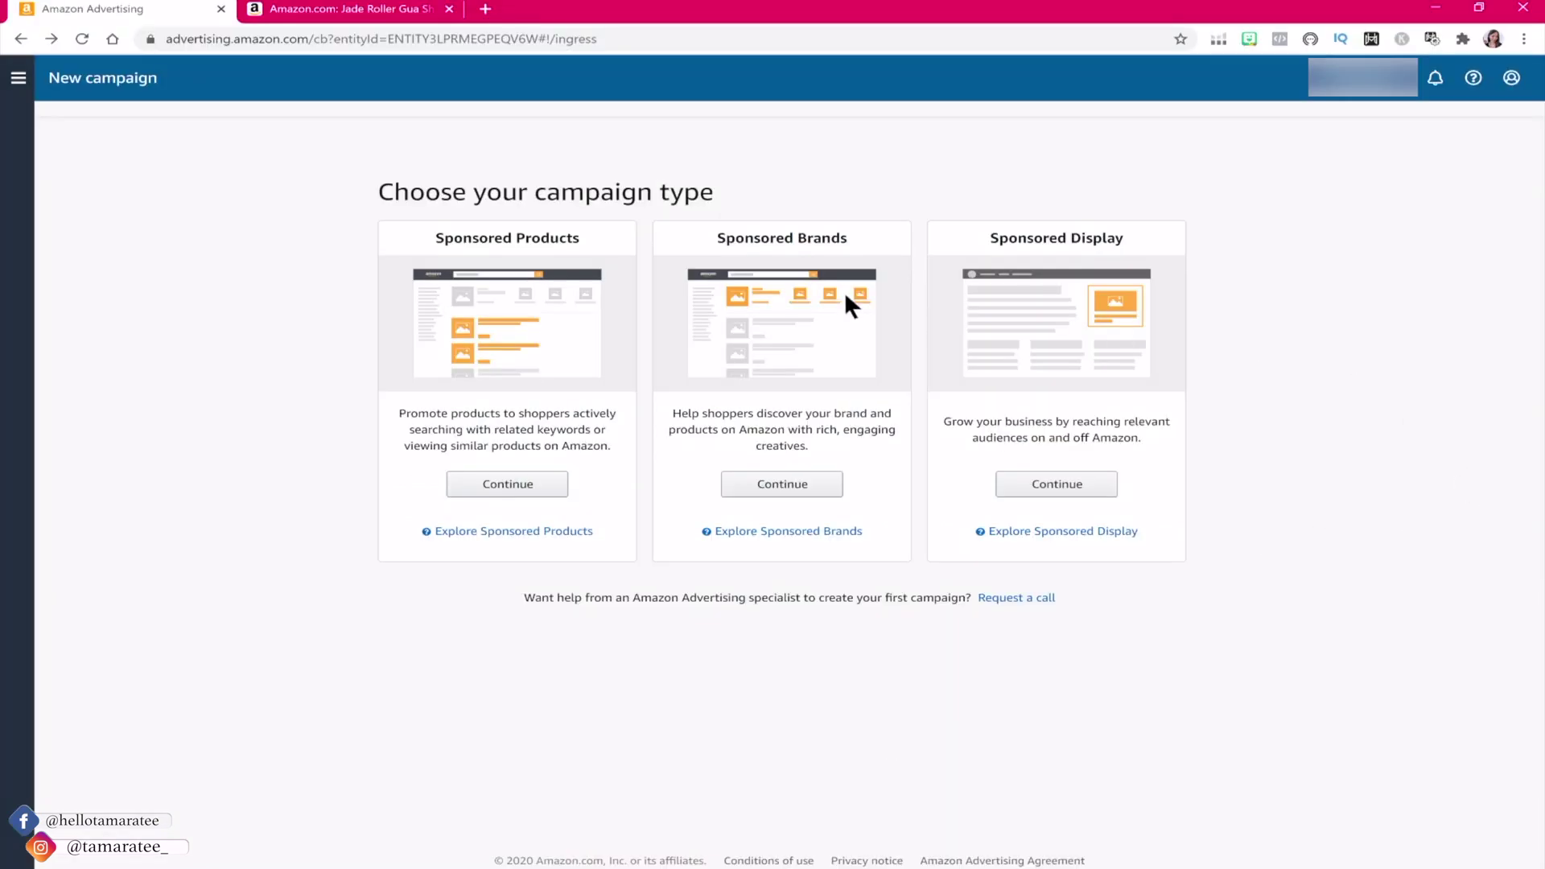
Step: Review the campaign notes covering automatic, manual and product (ASIN) targeting campaigns
left_click_drag(706, 235, 1176, 240)
left_click(1017, 239)
left_click(1374, 250)
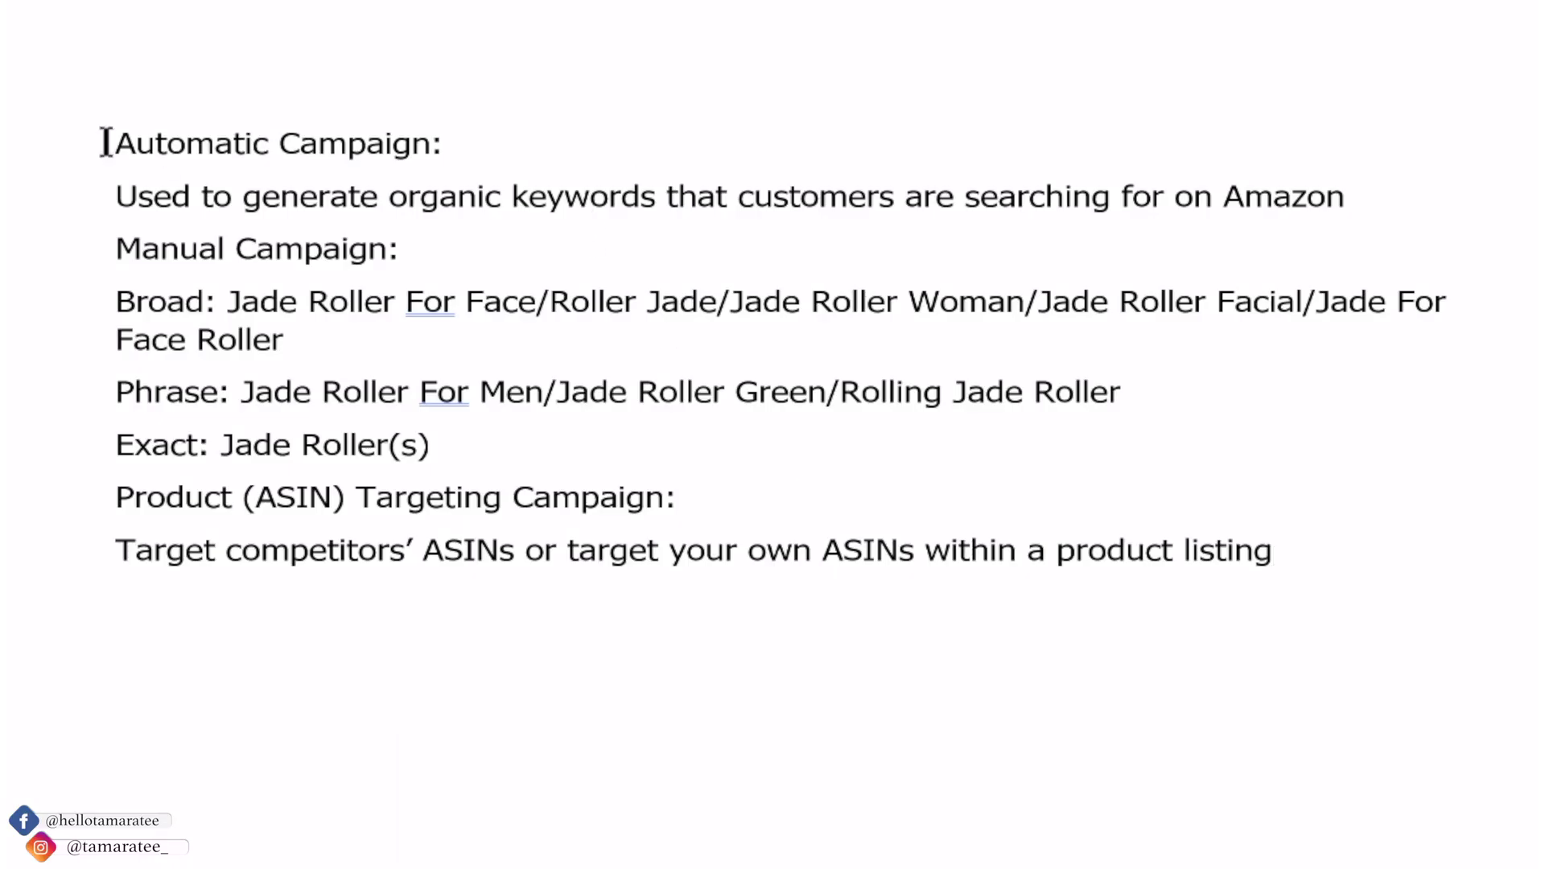
left_click(115, 143)
key("shift+Down")
key("shift+Down")
key("shift+Down")
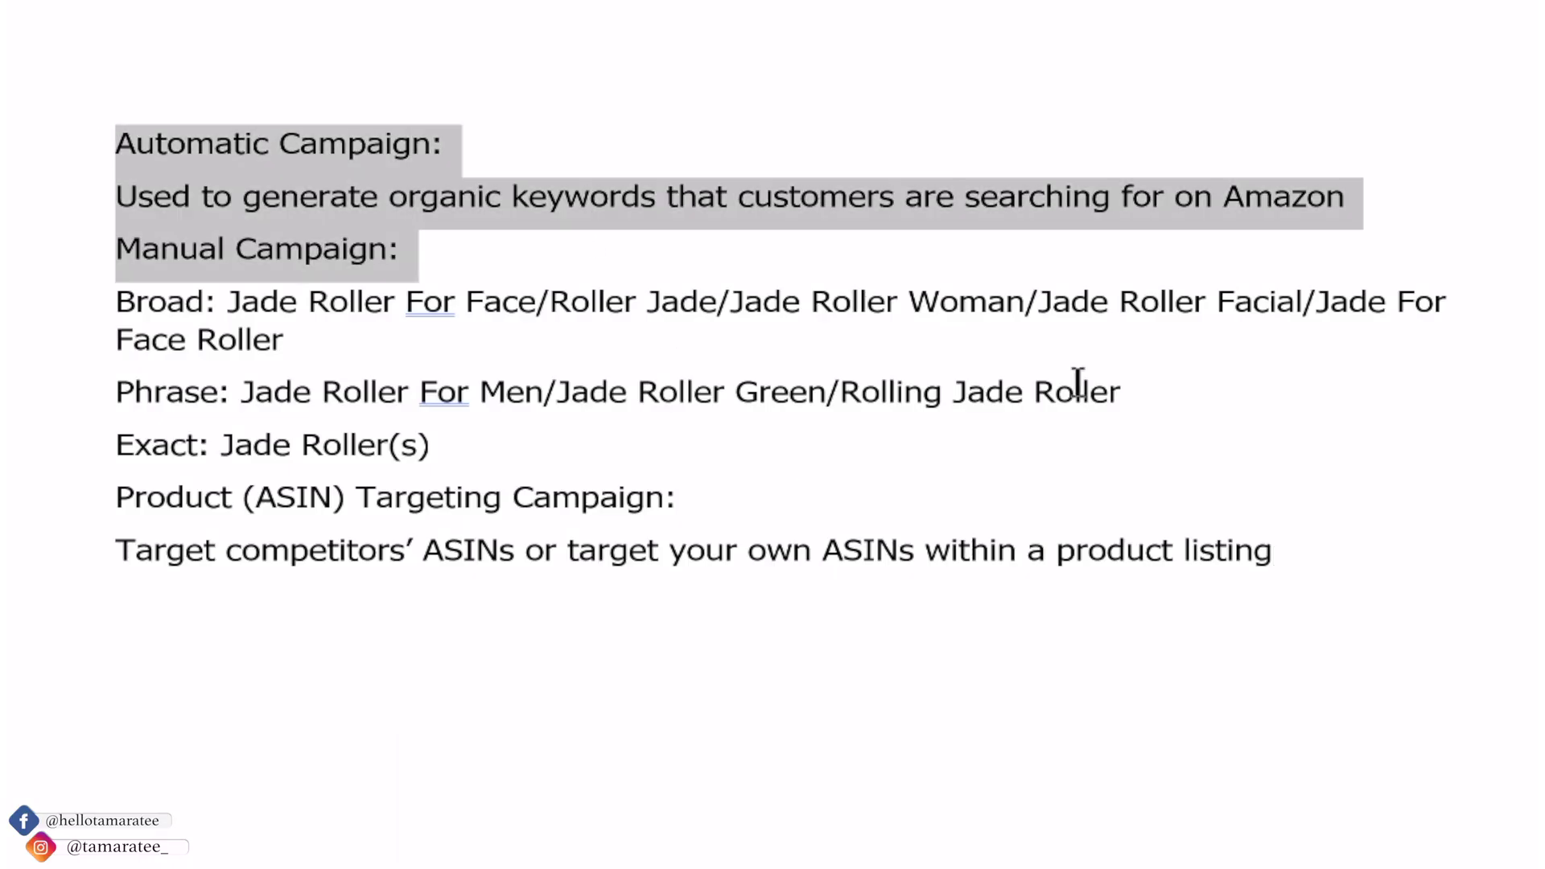
left_click(1325, 558, "shift")
left_click(1215, 509)
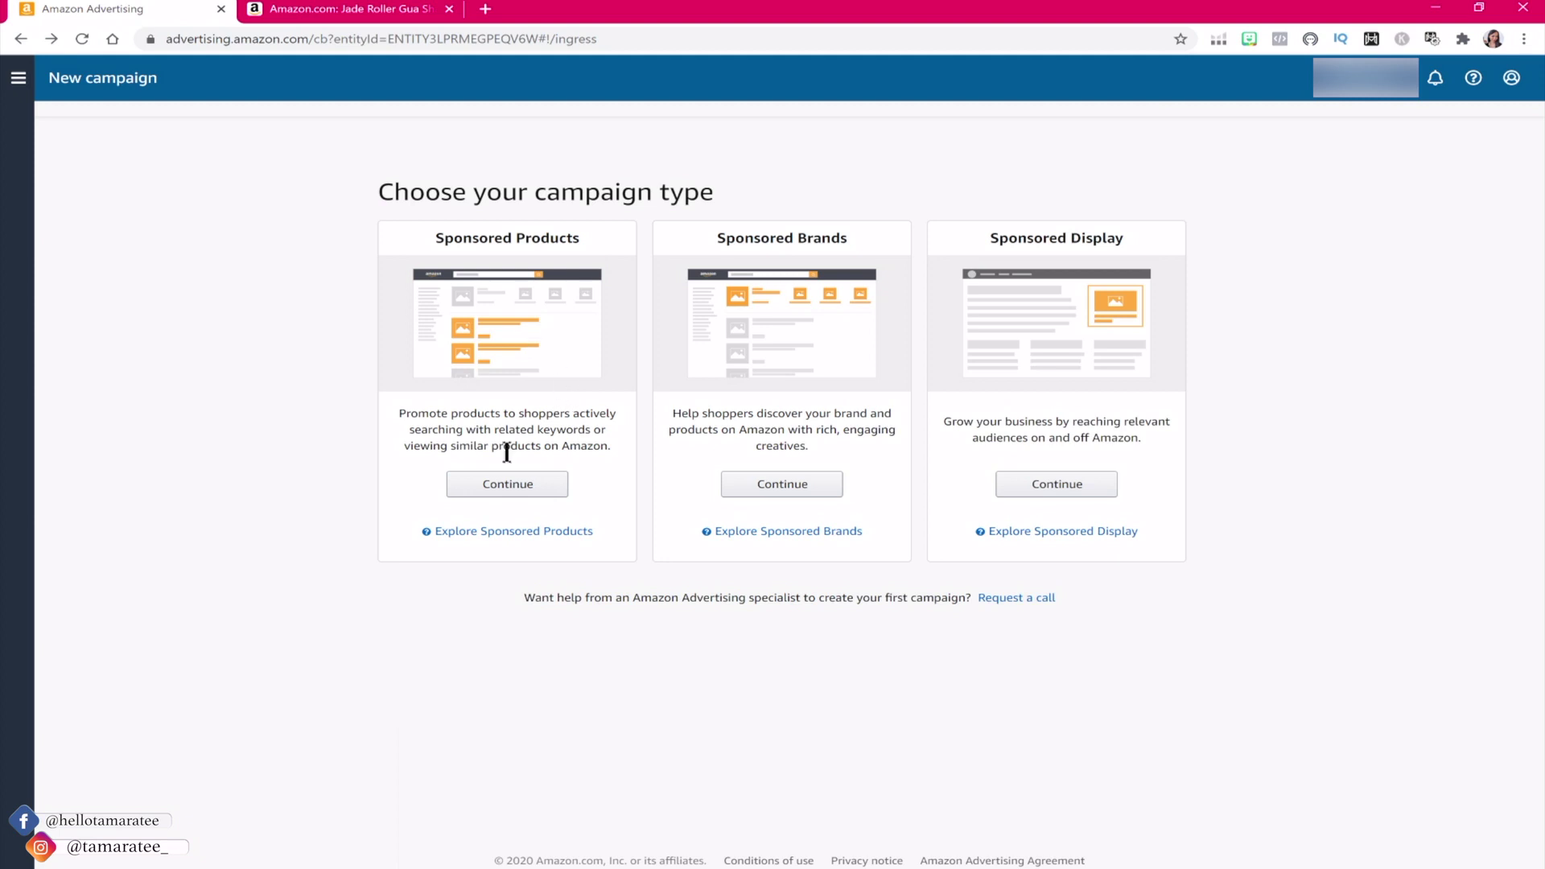
Step: Start a new Sponsored Products campaign and set its bidding strategy to Dynamic bids - down only
left_click(505, 487)
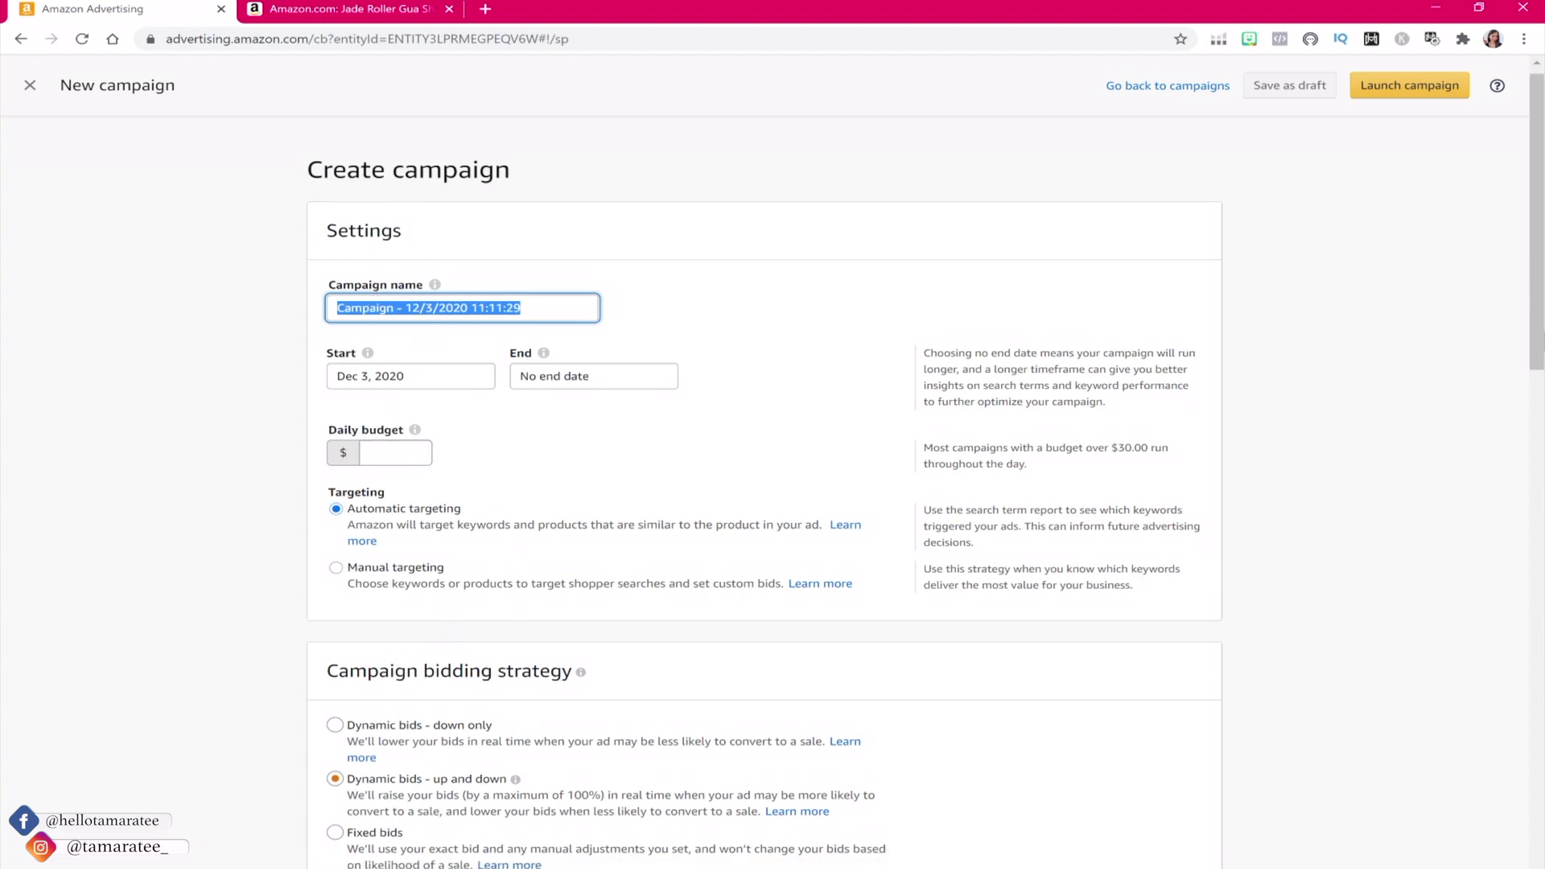
scroll(372, 331, "down", 4)
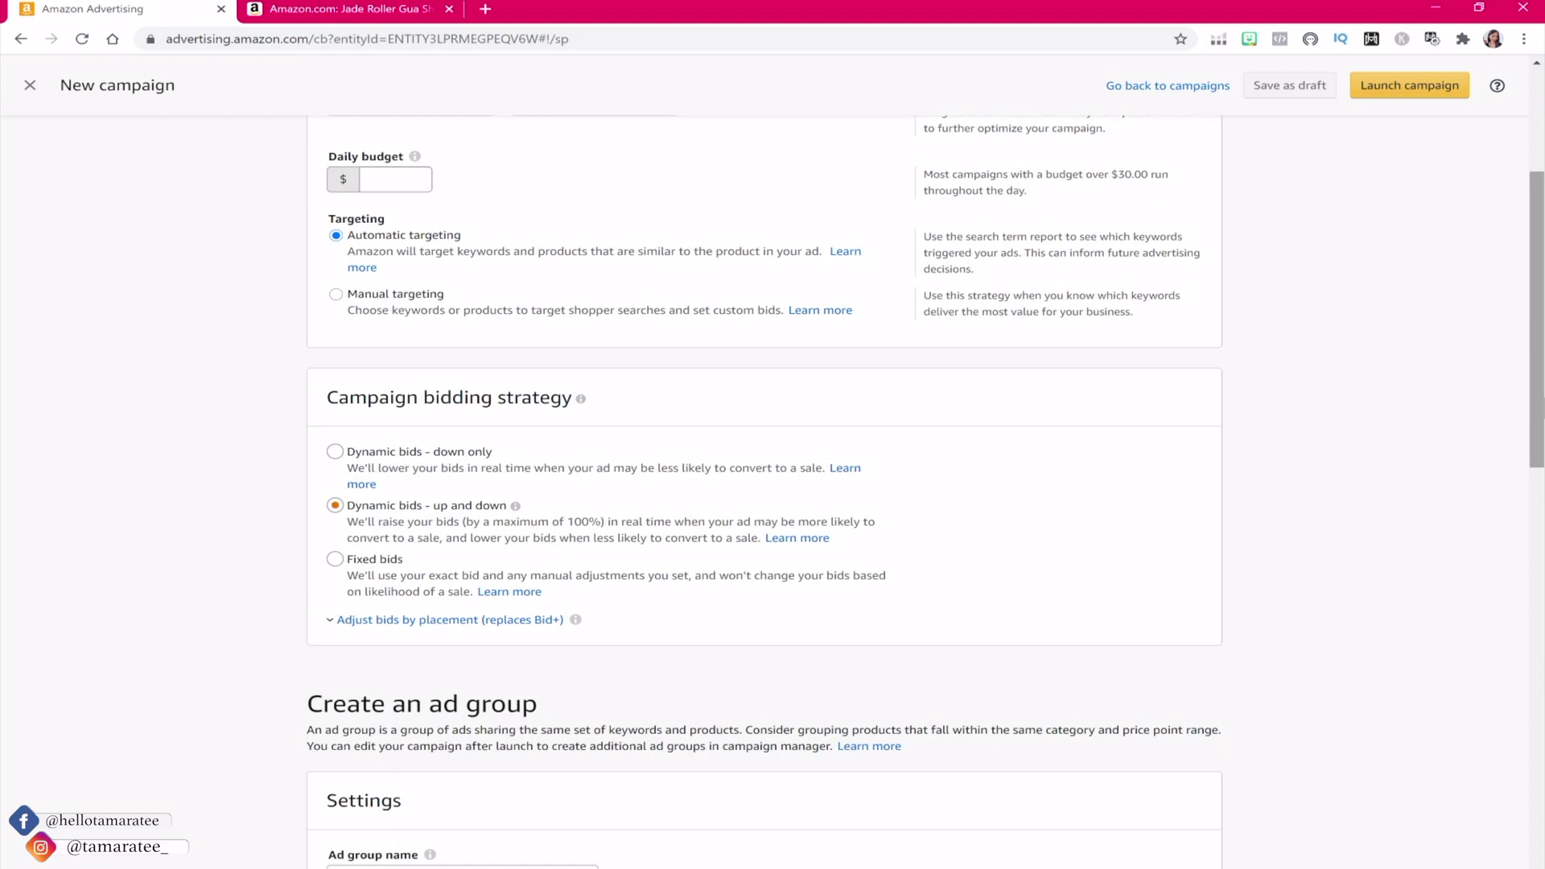
scroll(764, 483, "up", 2)
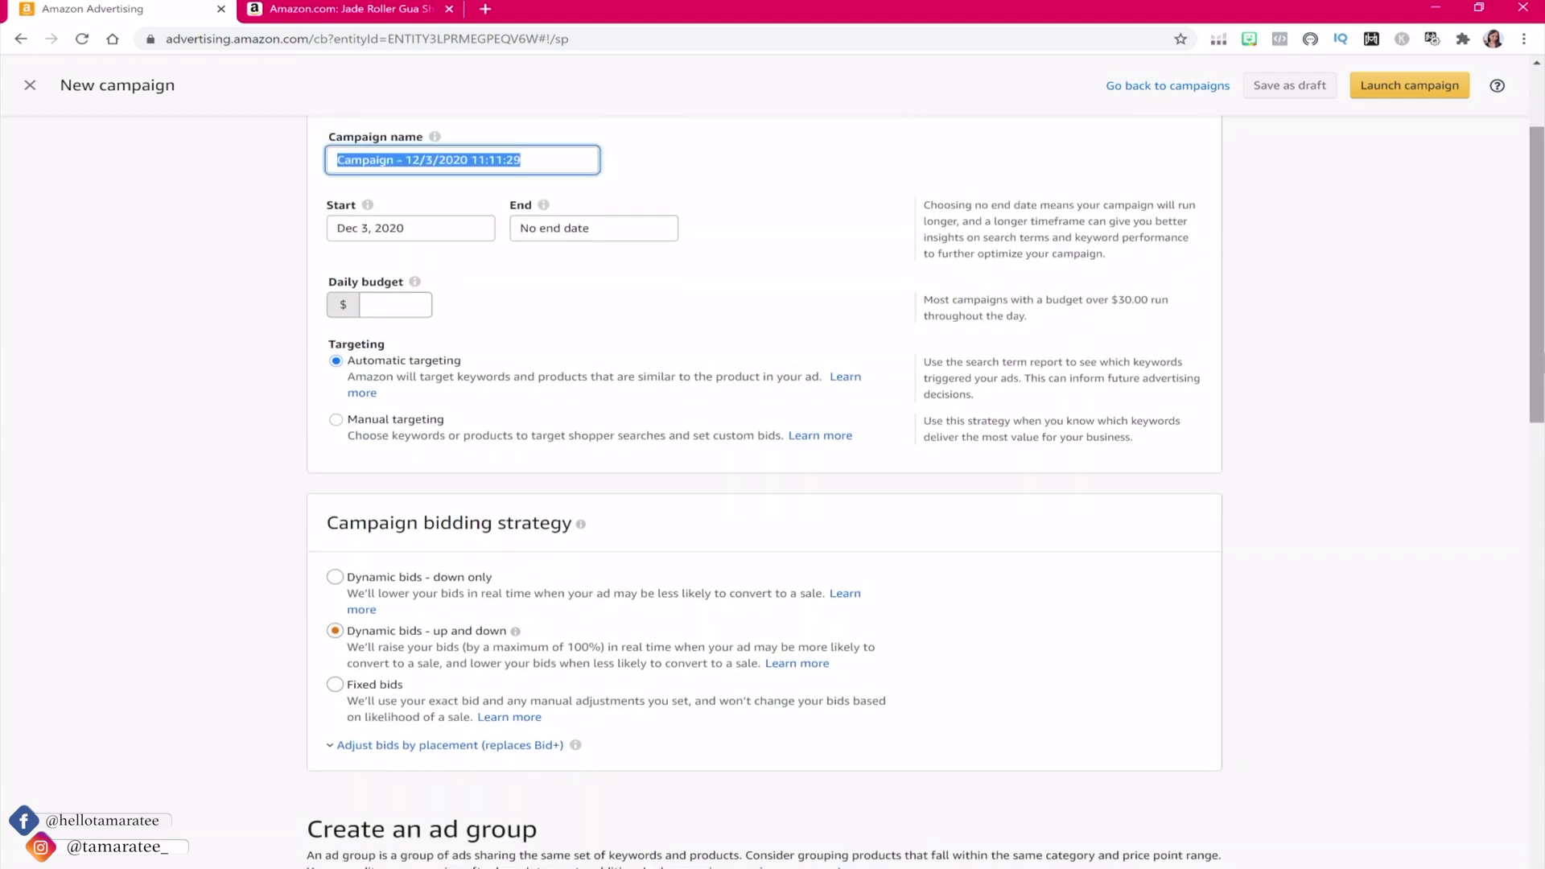
scroll(764, 483, "up", 1)
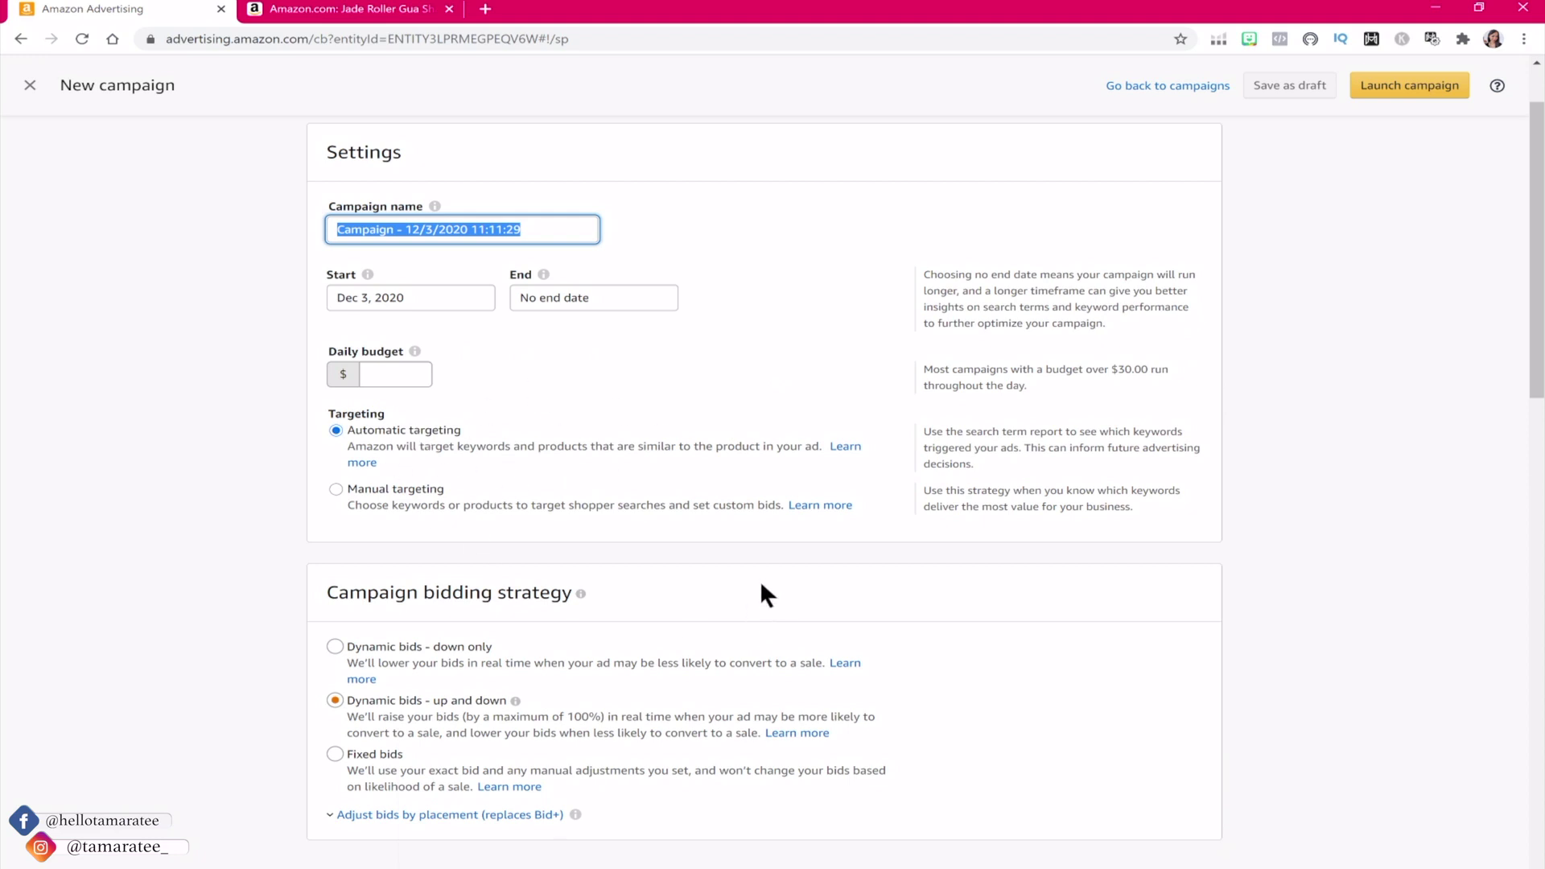
left_click(335, 646)
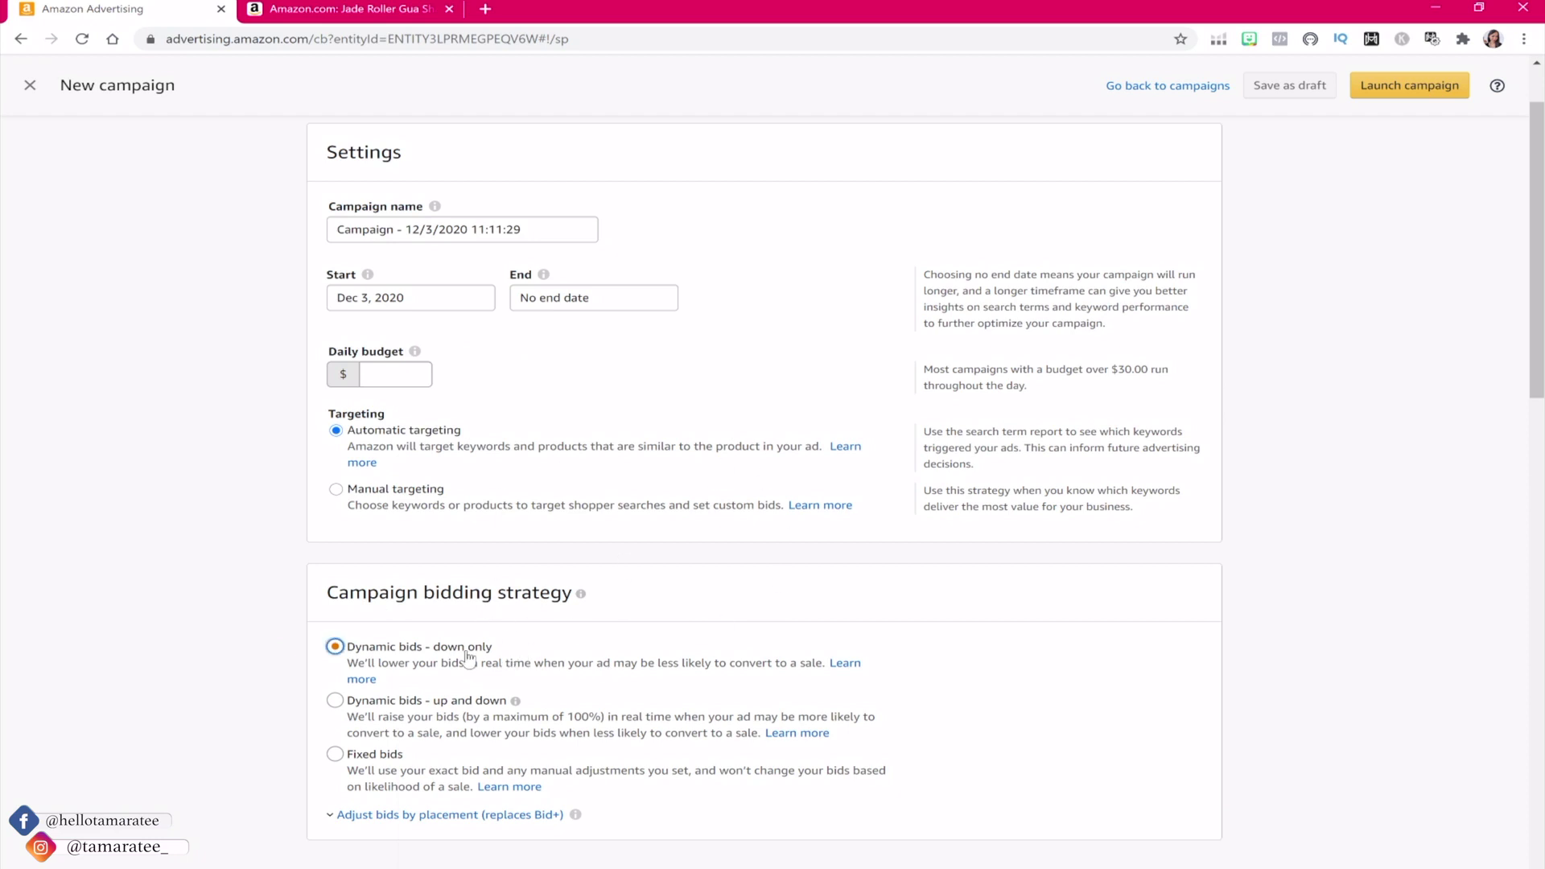
Step: Examine the ad group, product selection and automatic targeting bid settings of the new campaign
left_click_drag(1536, 306, 1536, 611)
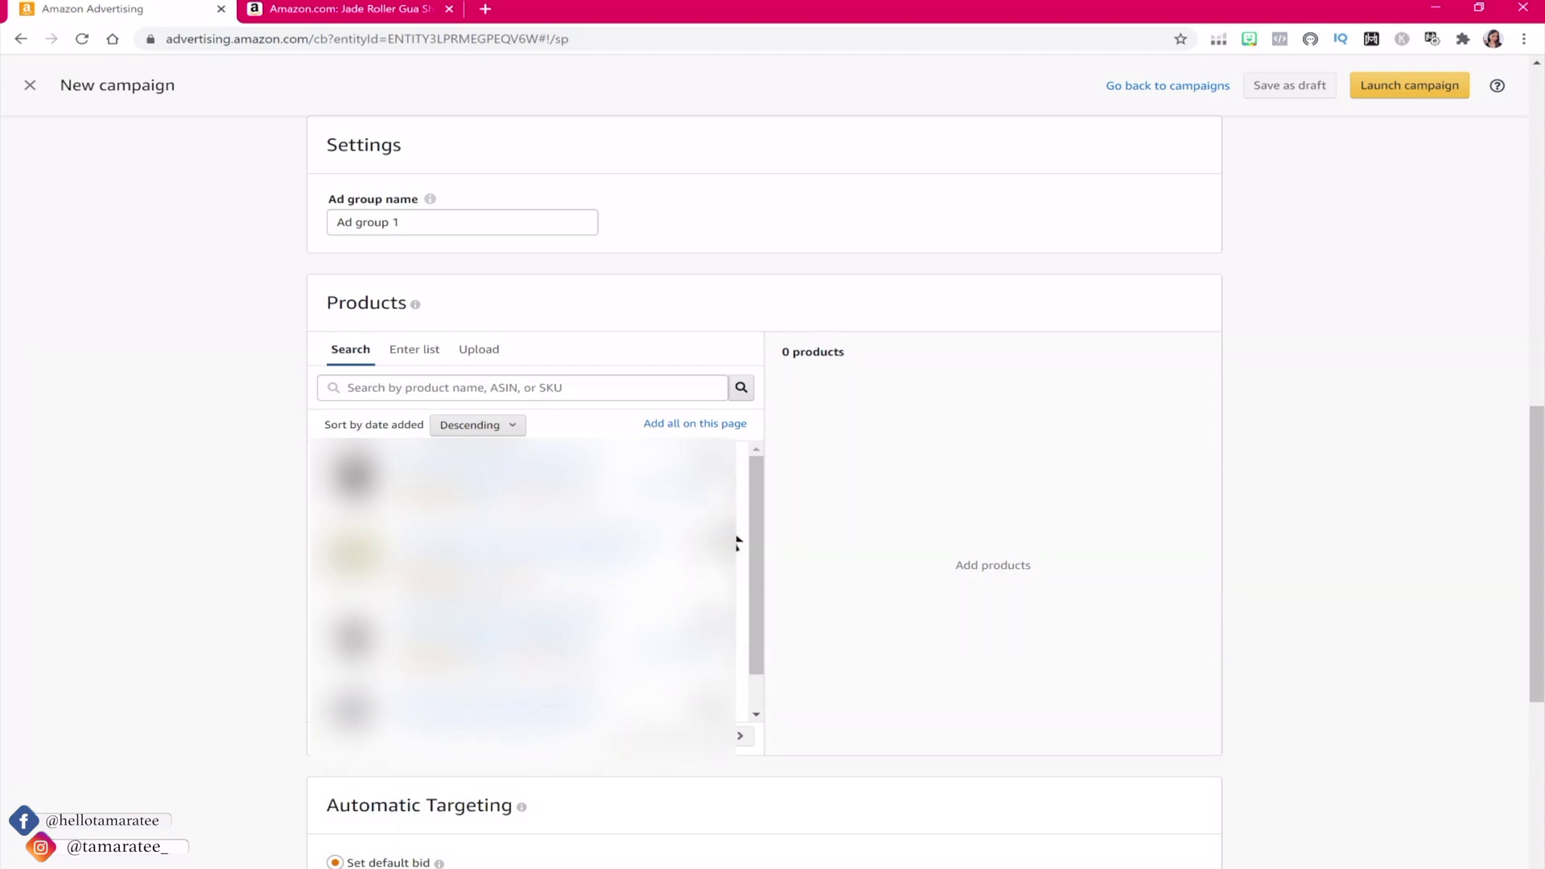
scroll(1501, 563, "down", 5)
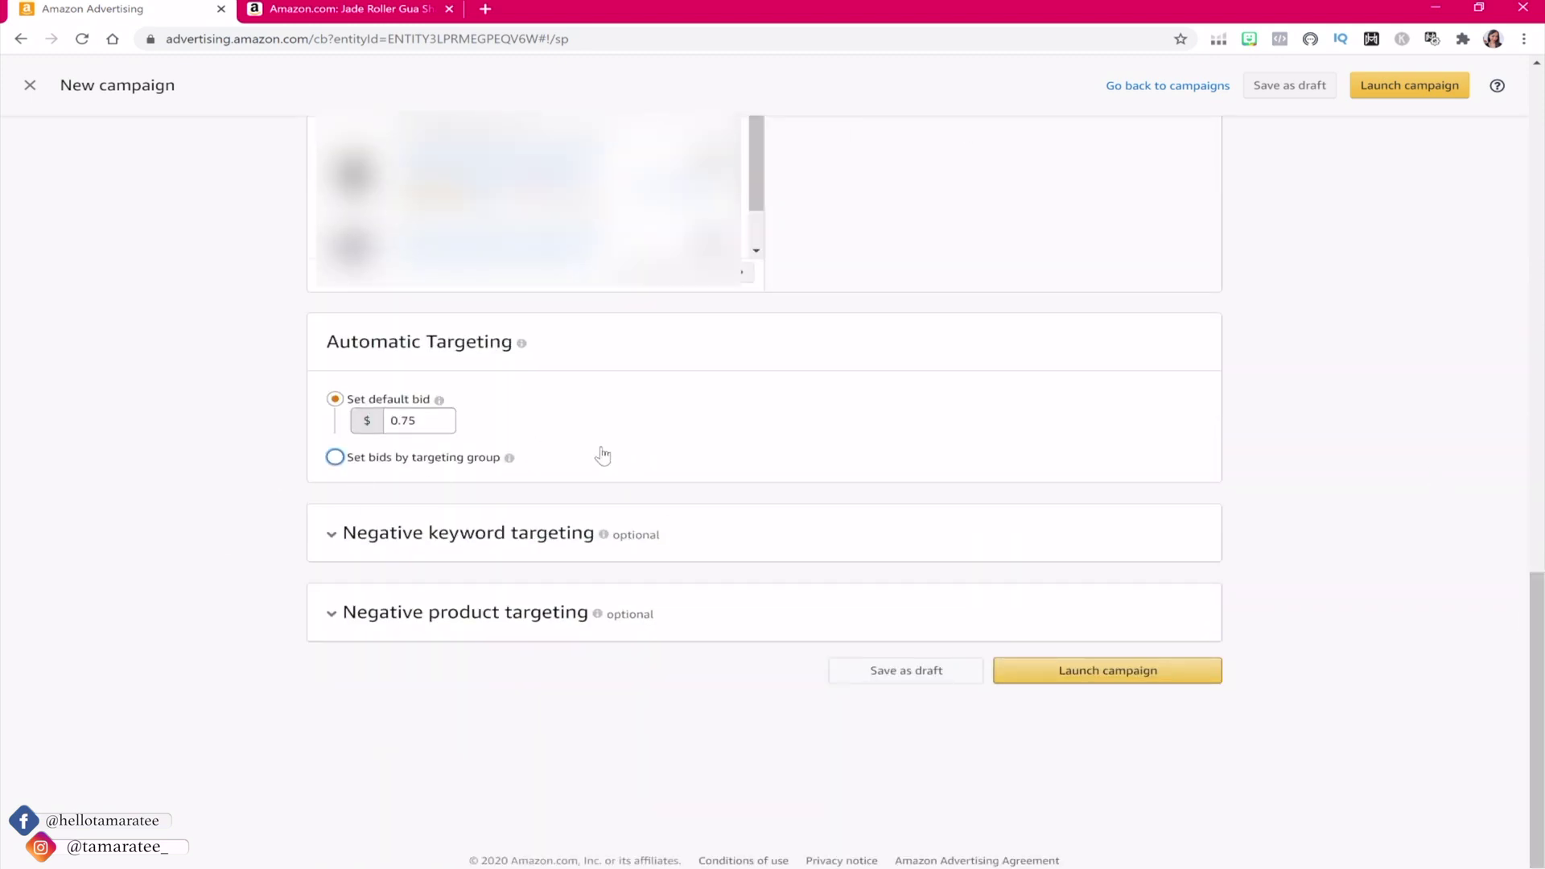
left_click(1160, 678)
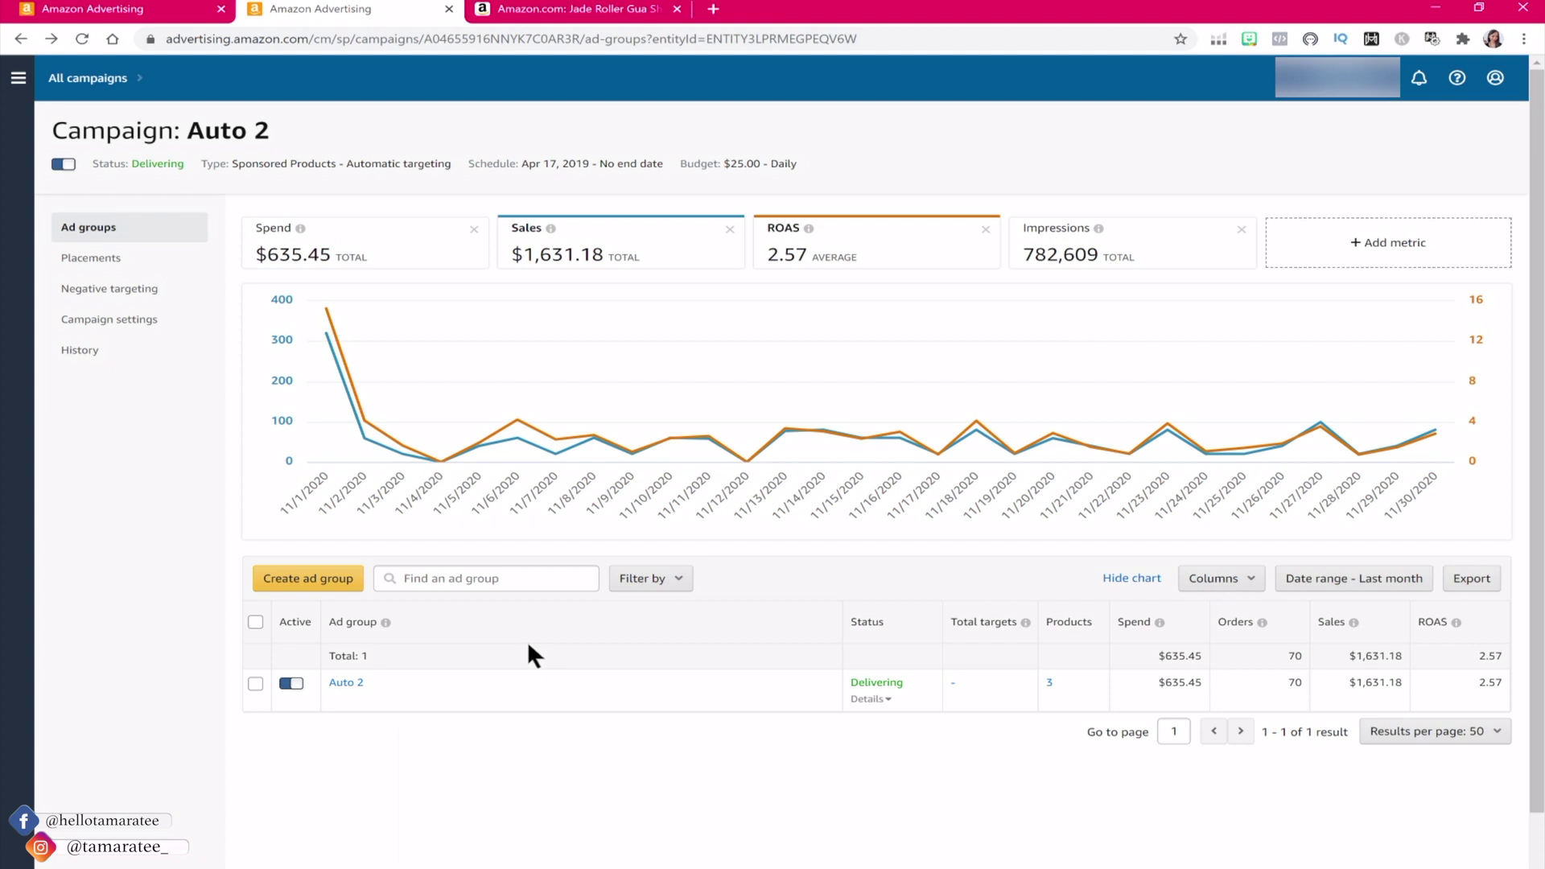
Step: Inspect the bidding and targeting settings of a new ad group form for the Auto 2 campaign, and return to the campaign's overview
left_click(265, 580)
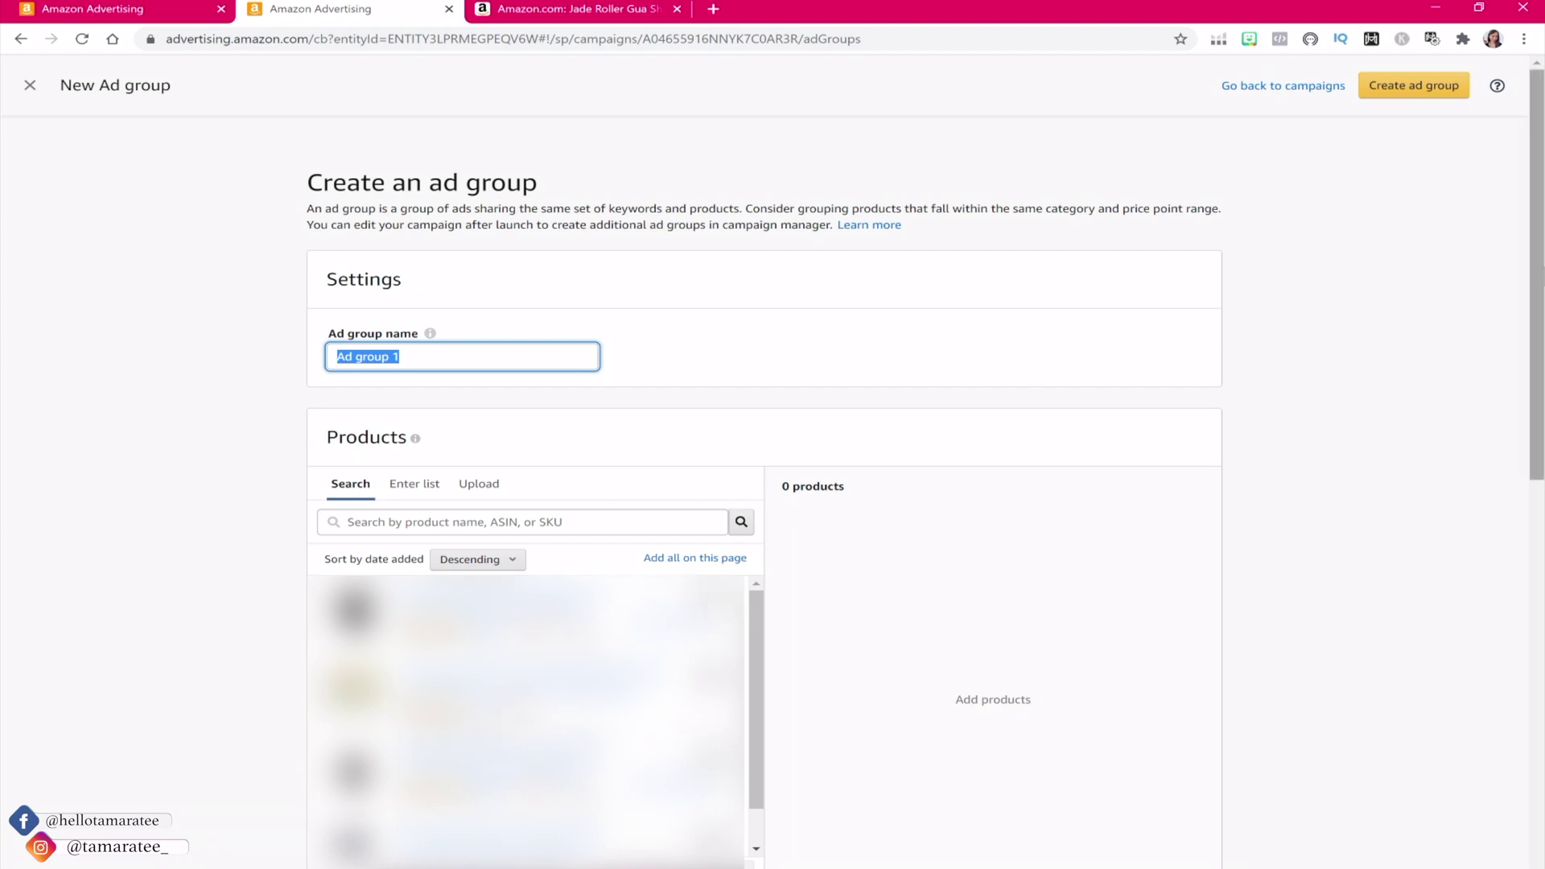
left_click_drag(1537, 321, 1536, 710)
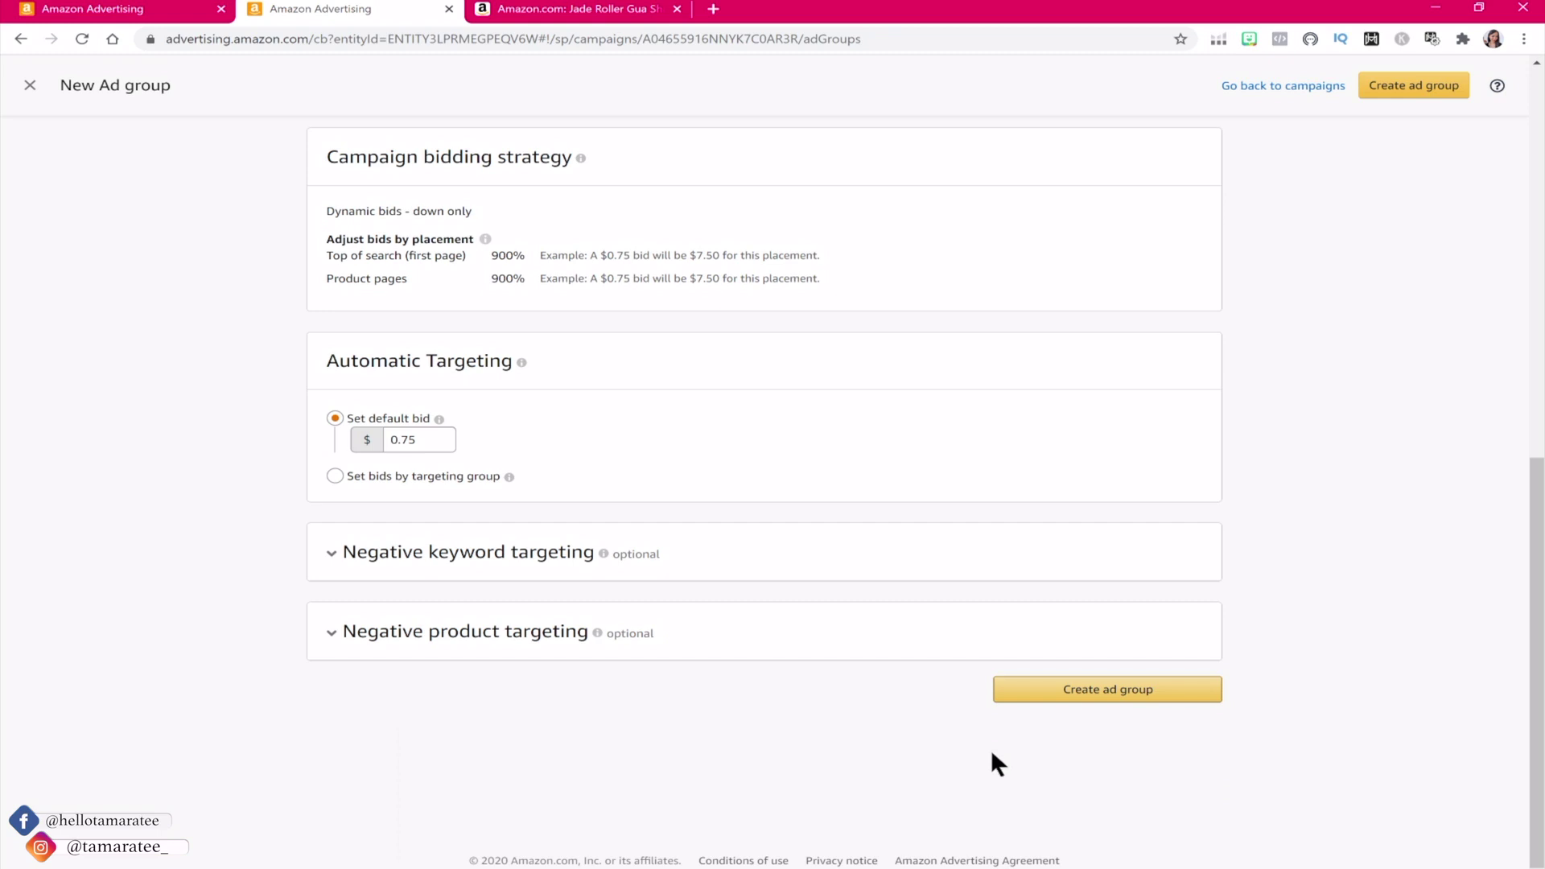
key("ctrl+Page_Up")
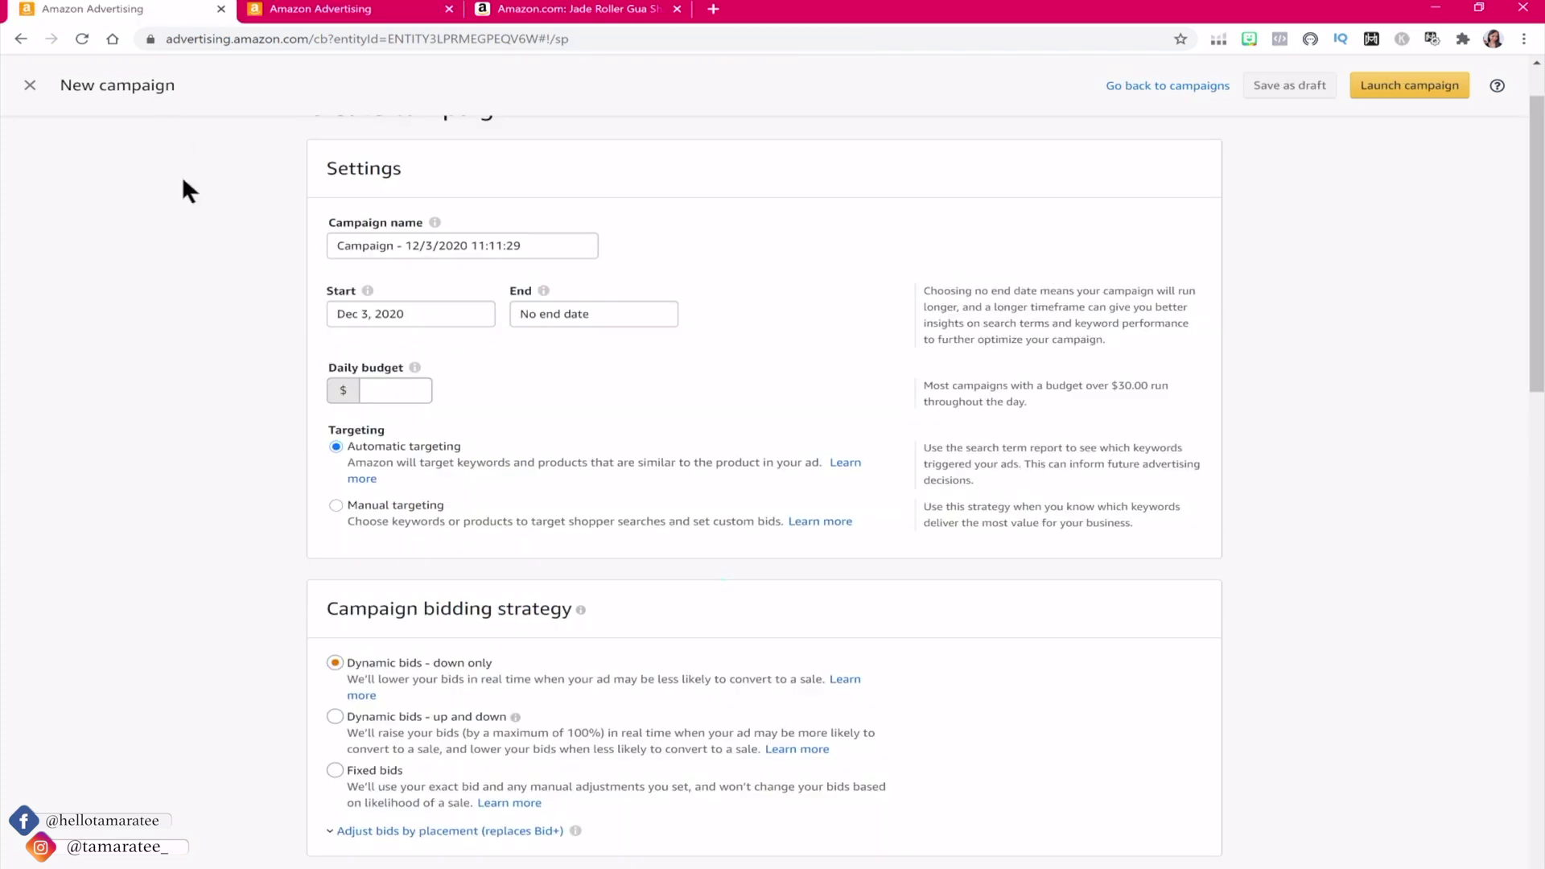
left_click(305, 9)
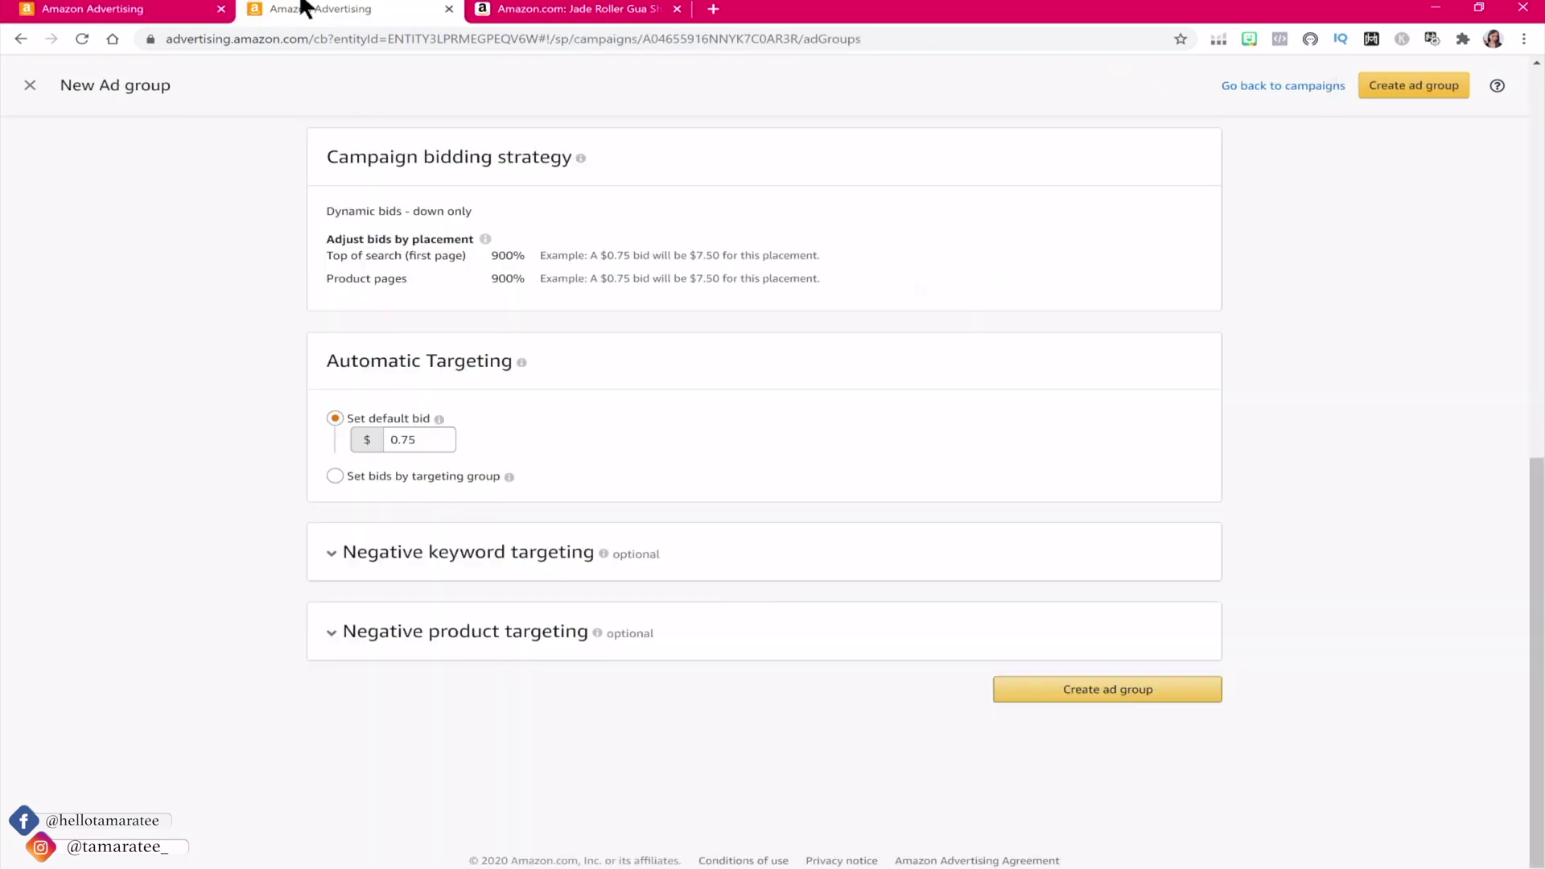
left_click(22, 39)
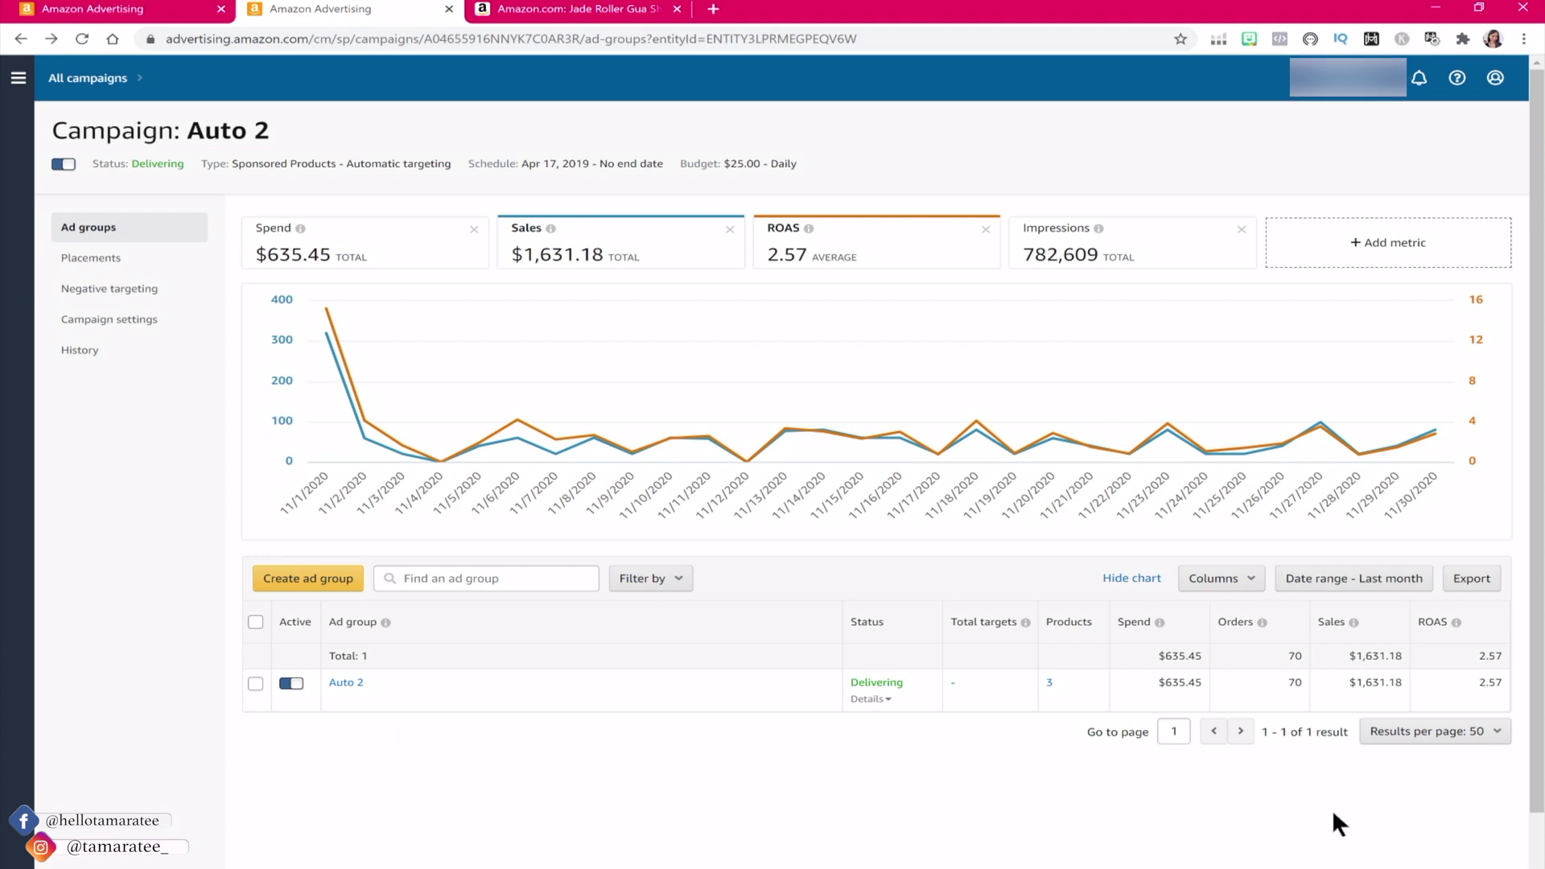
Step: Set the targeting of the new Sponsored Products campaign to Manual targeting
left_click(126, 9)
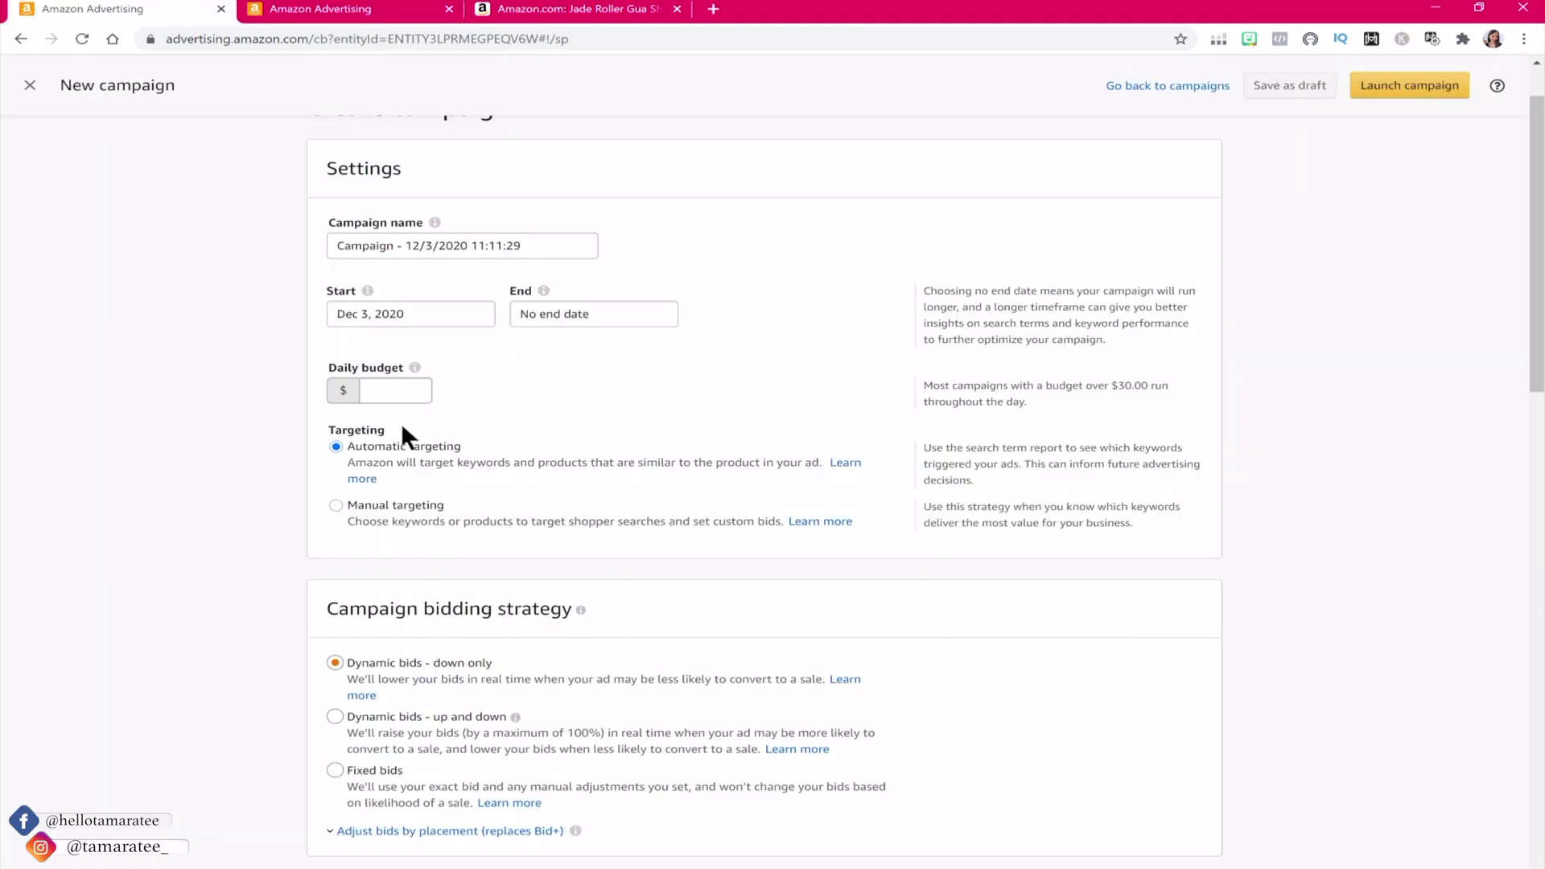
left_click(334, 504)
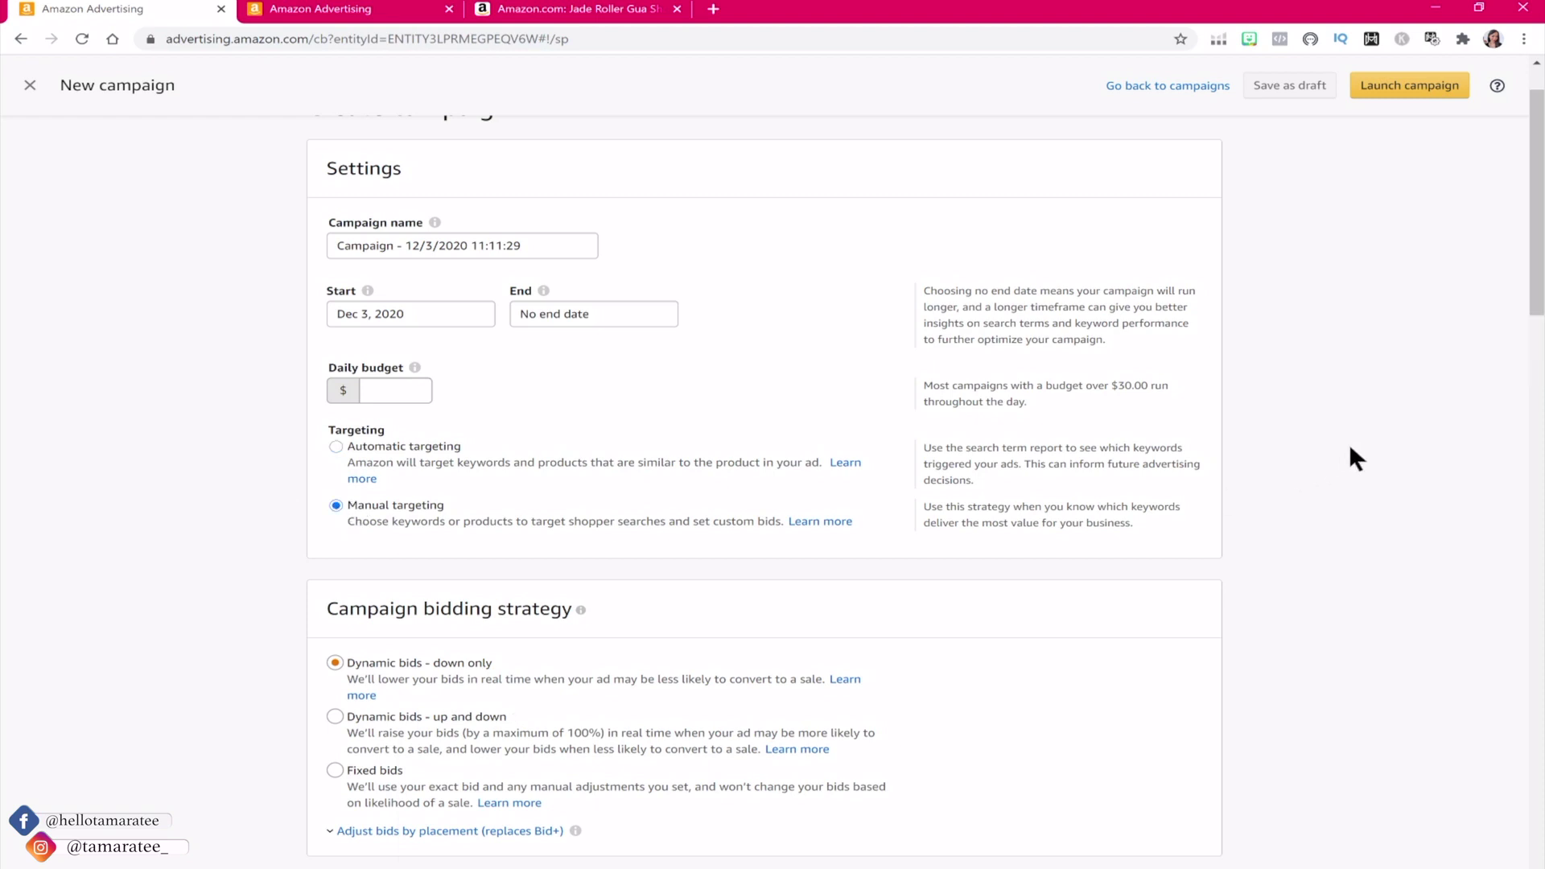
scroll(1347, 497, "up", 1)
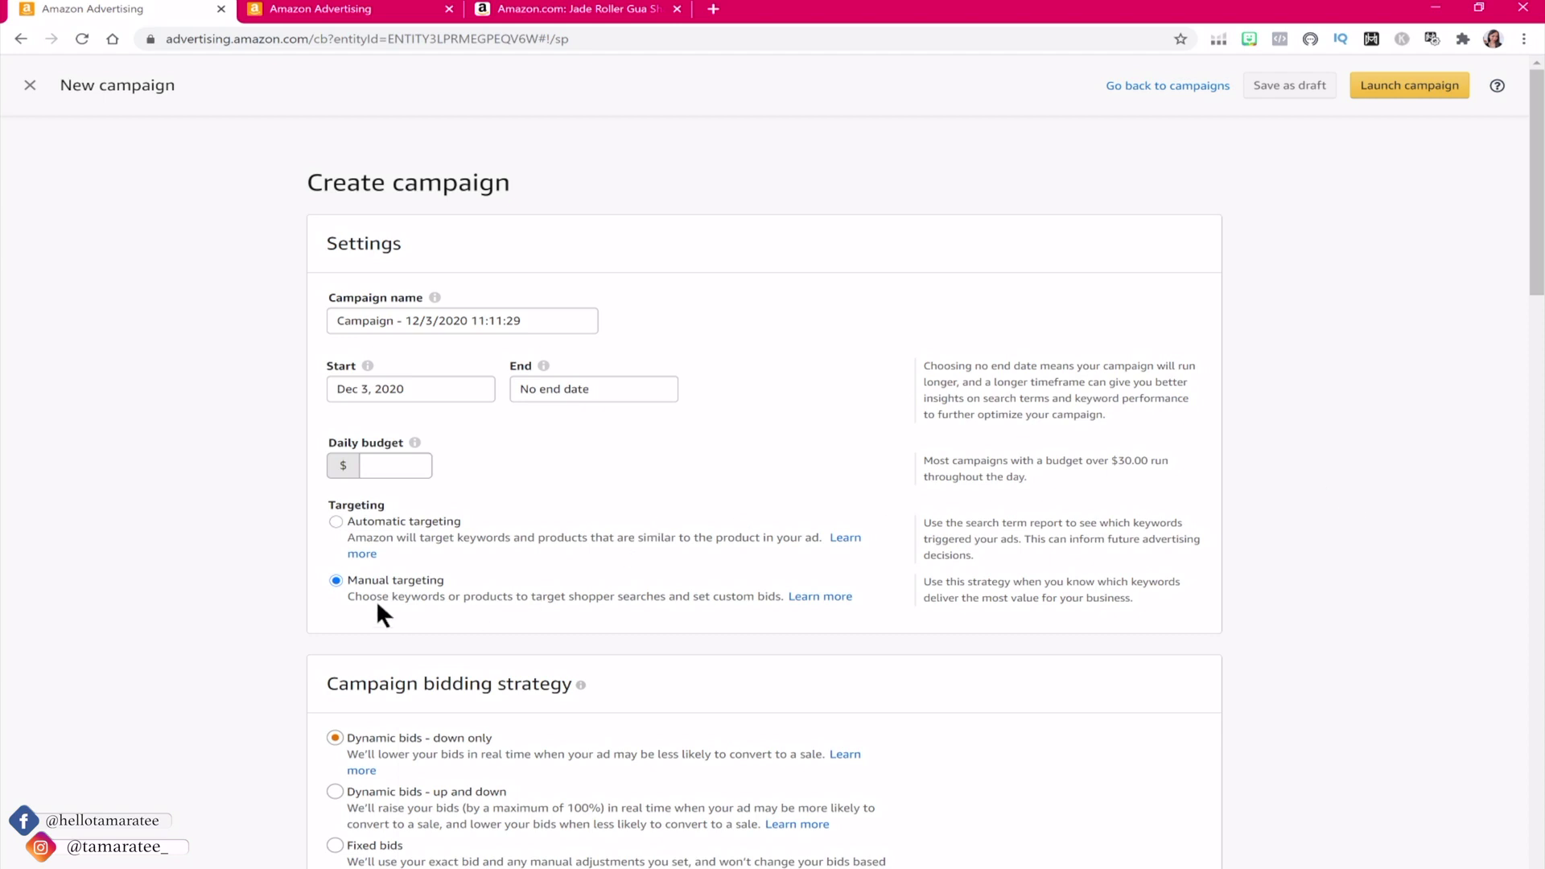
Step: Add the manually entered keyword "Jade Roller" to keyword targeting with broad, phrase and exact match types at a $0.75 bid
scroll(289, 467, "down", 3)
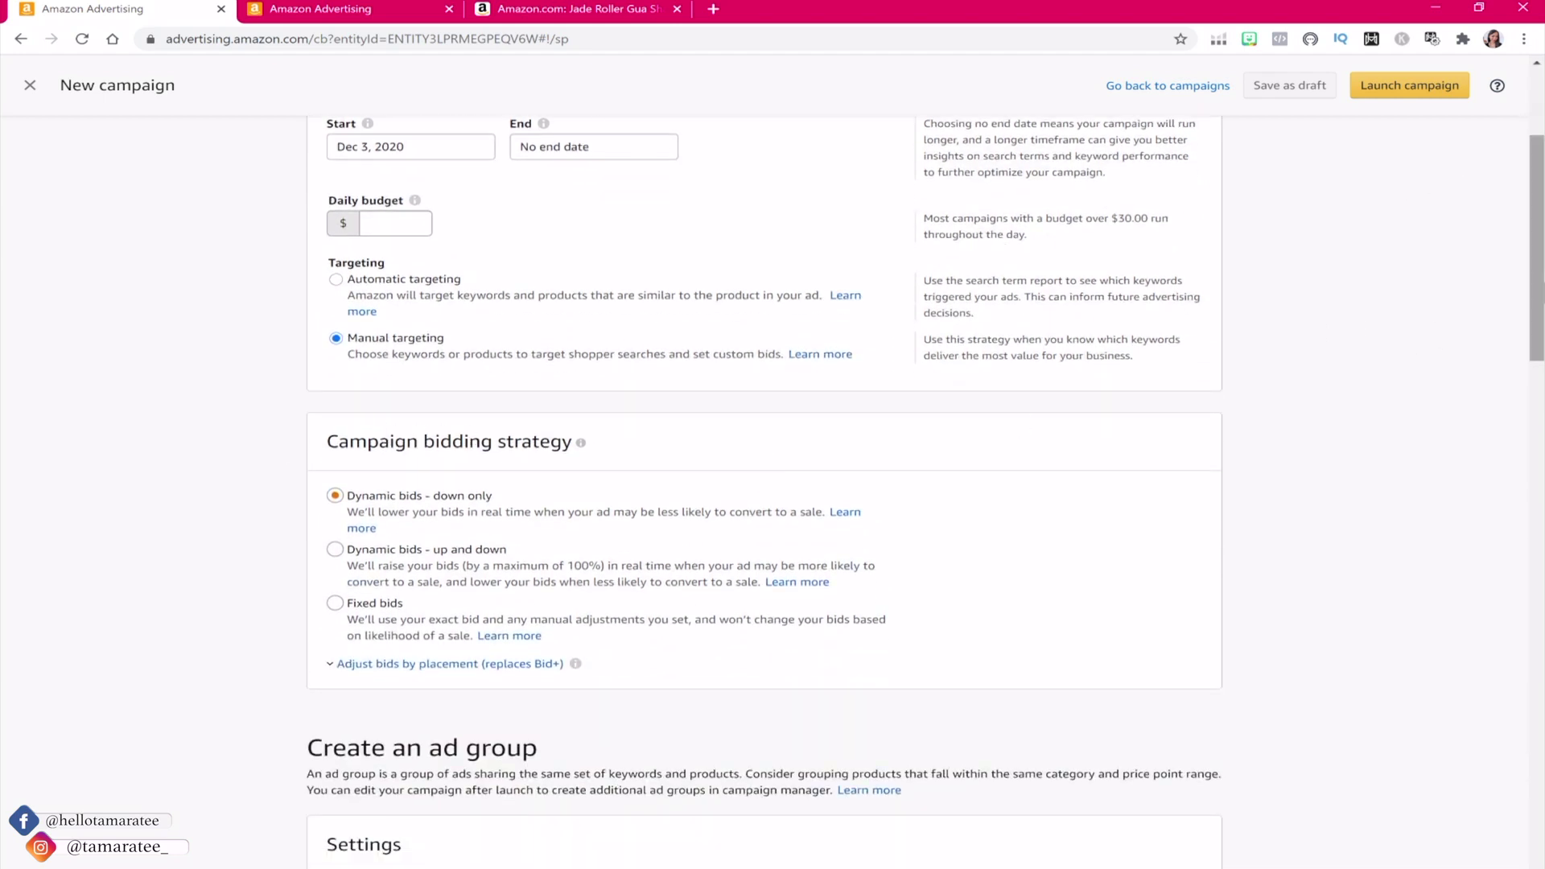
scroll(421, 434, "down", 5)
scroll(1413, 448, "down", 2)
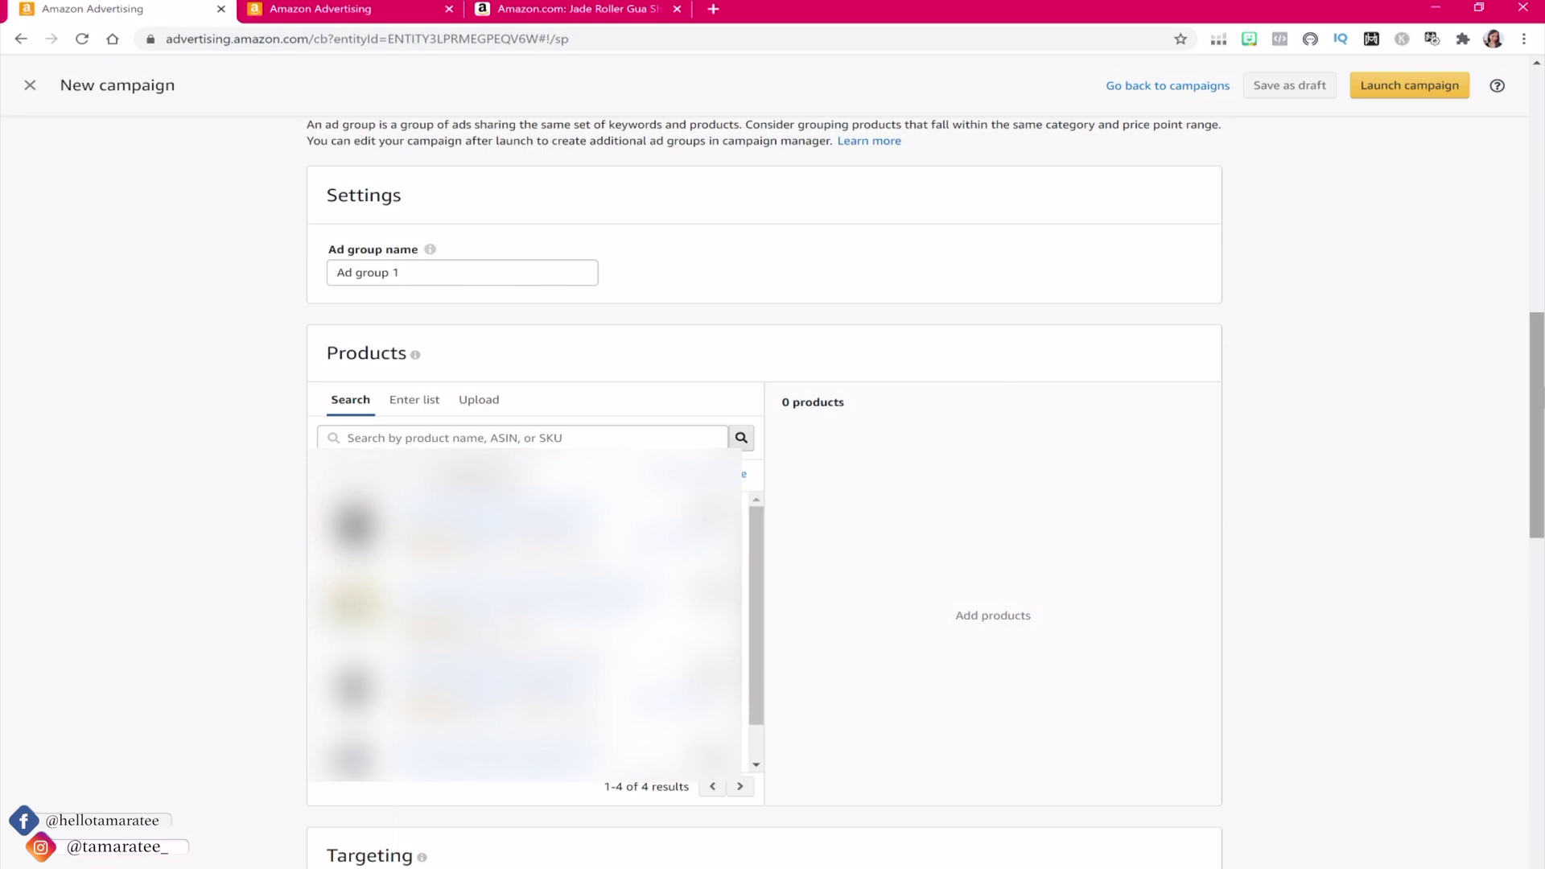
left_click_drag(1536, 387, 1541, 563)
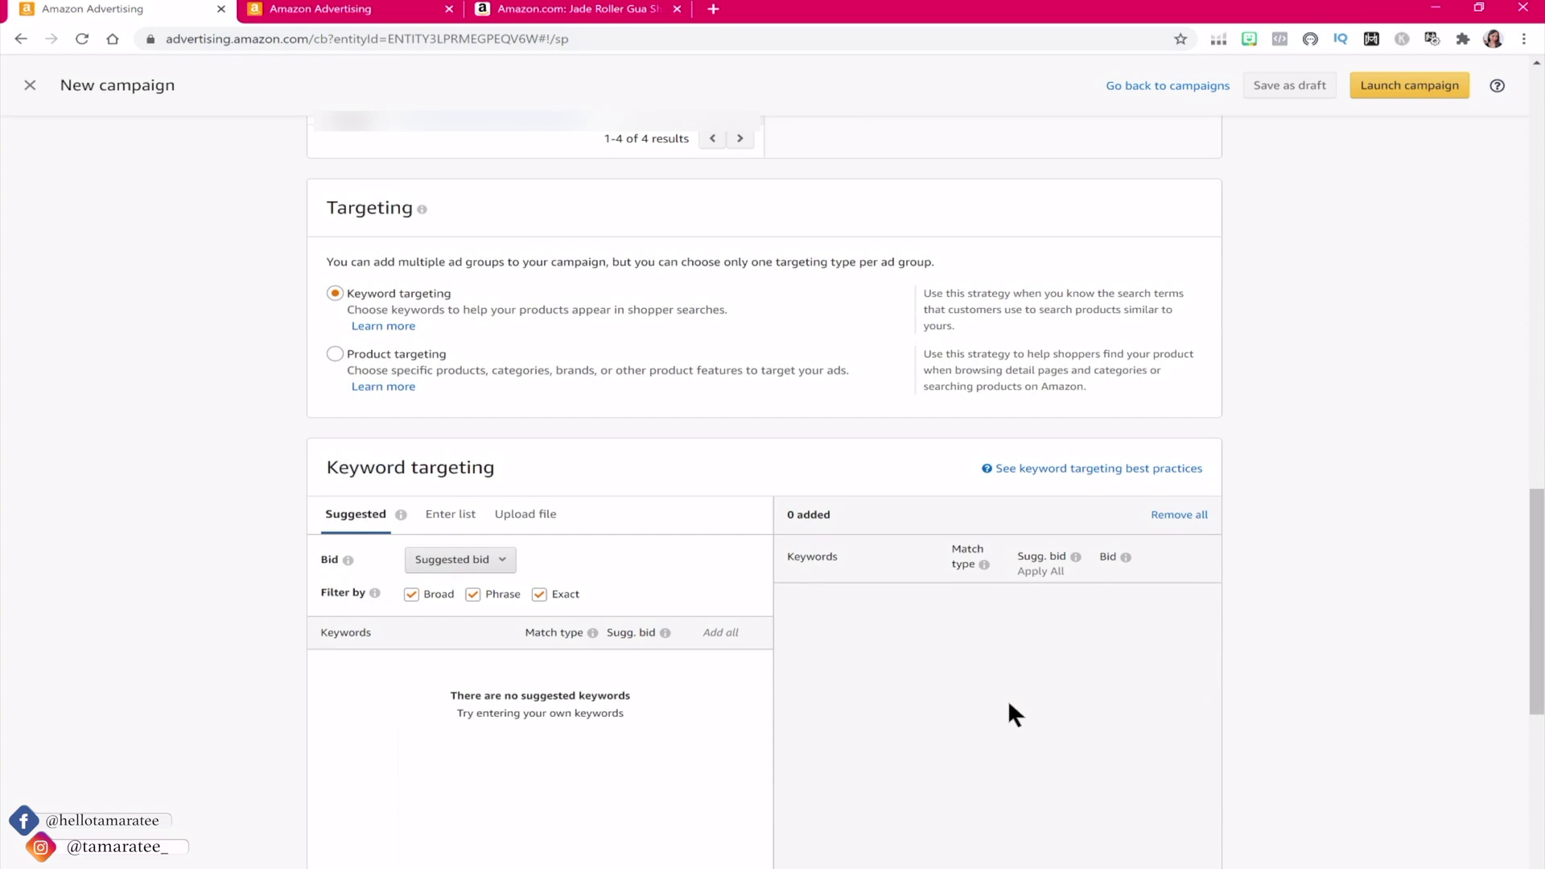
left_click(450, 515)
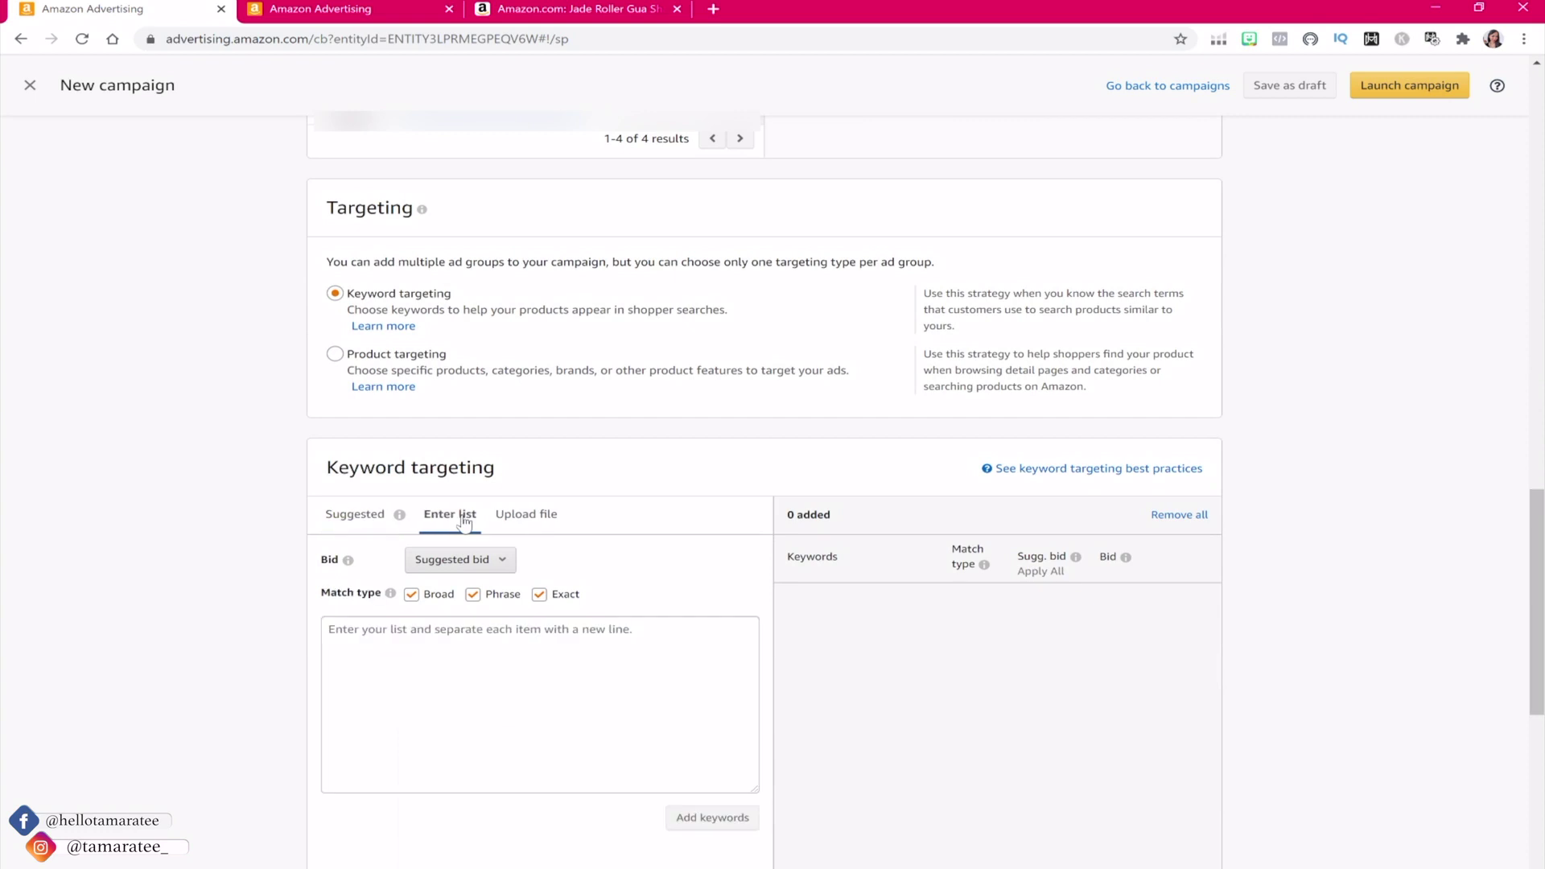
left_click(457, 654)
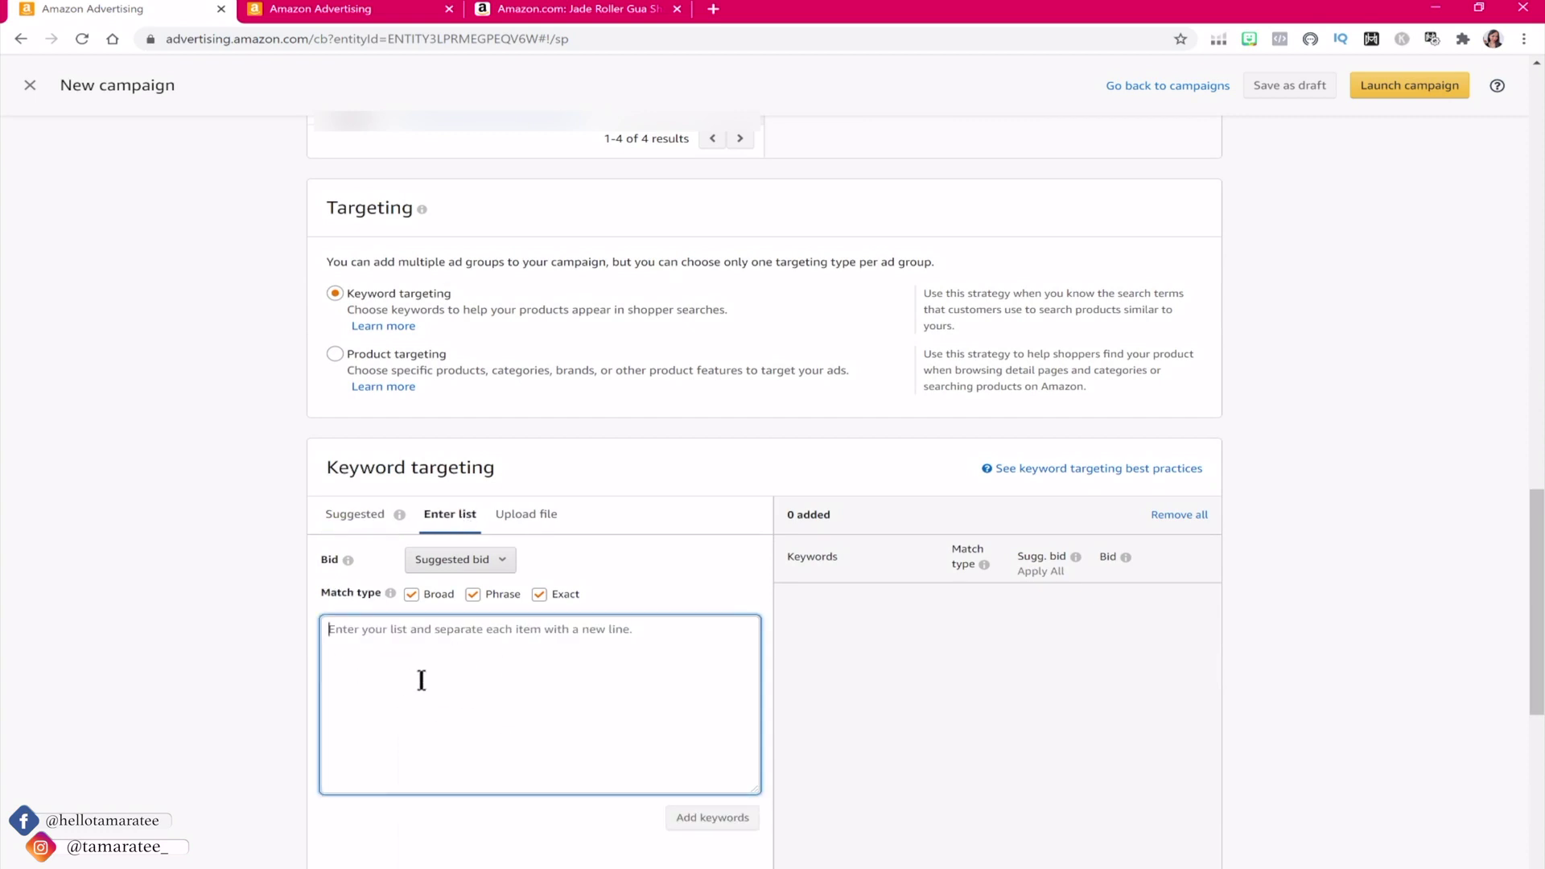
type("Jad")
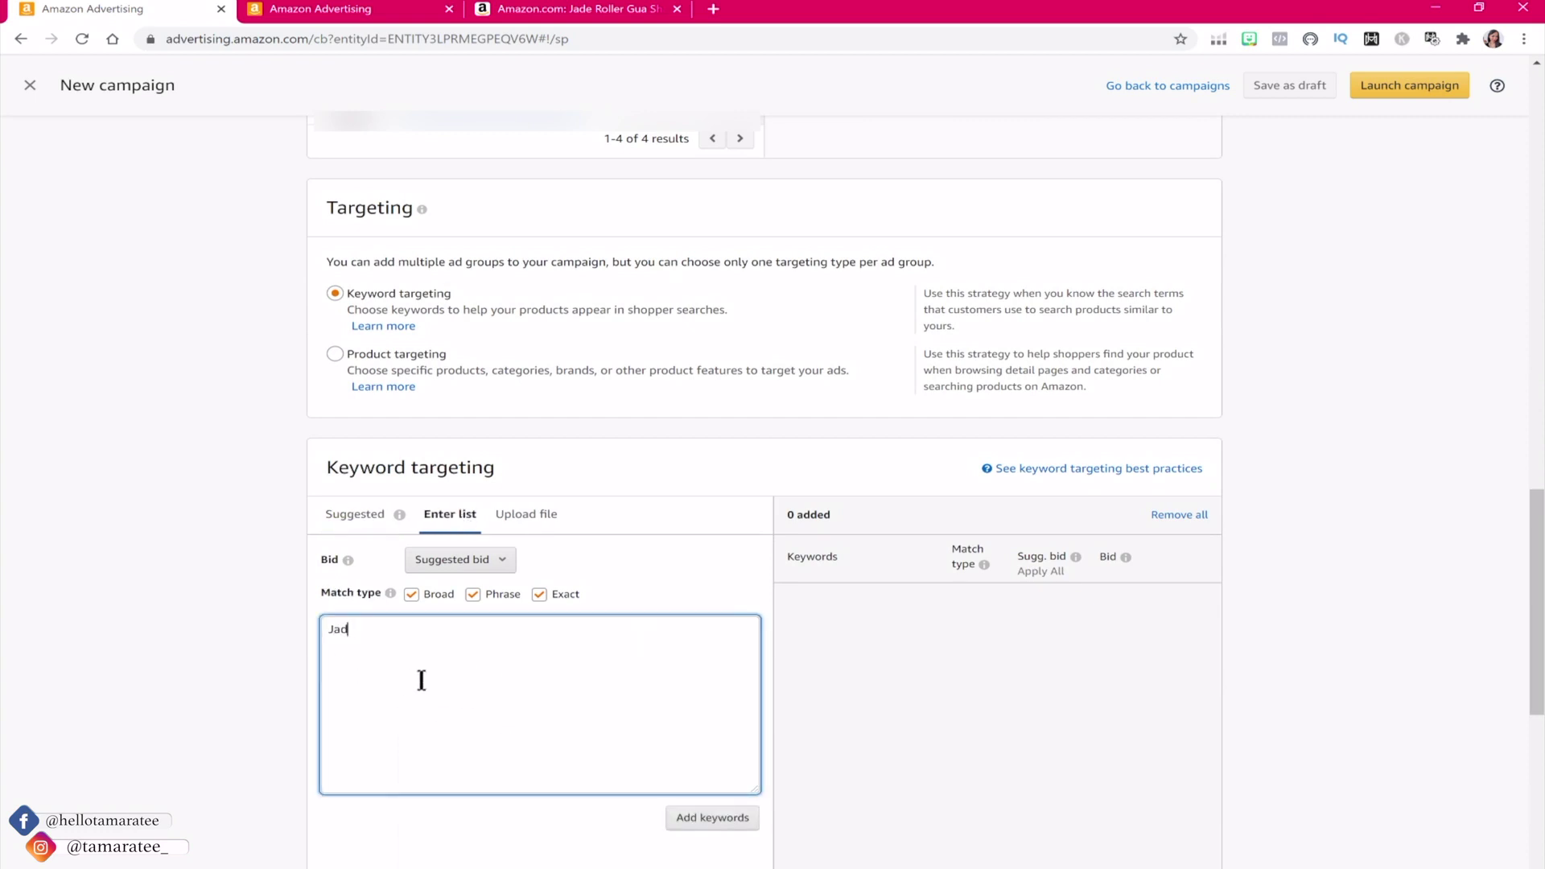
type("e Roller")
left_click(712, 818)
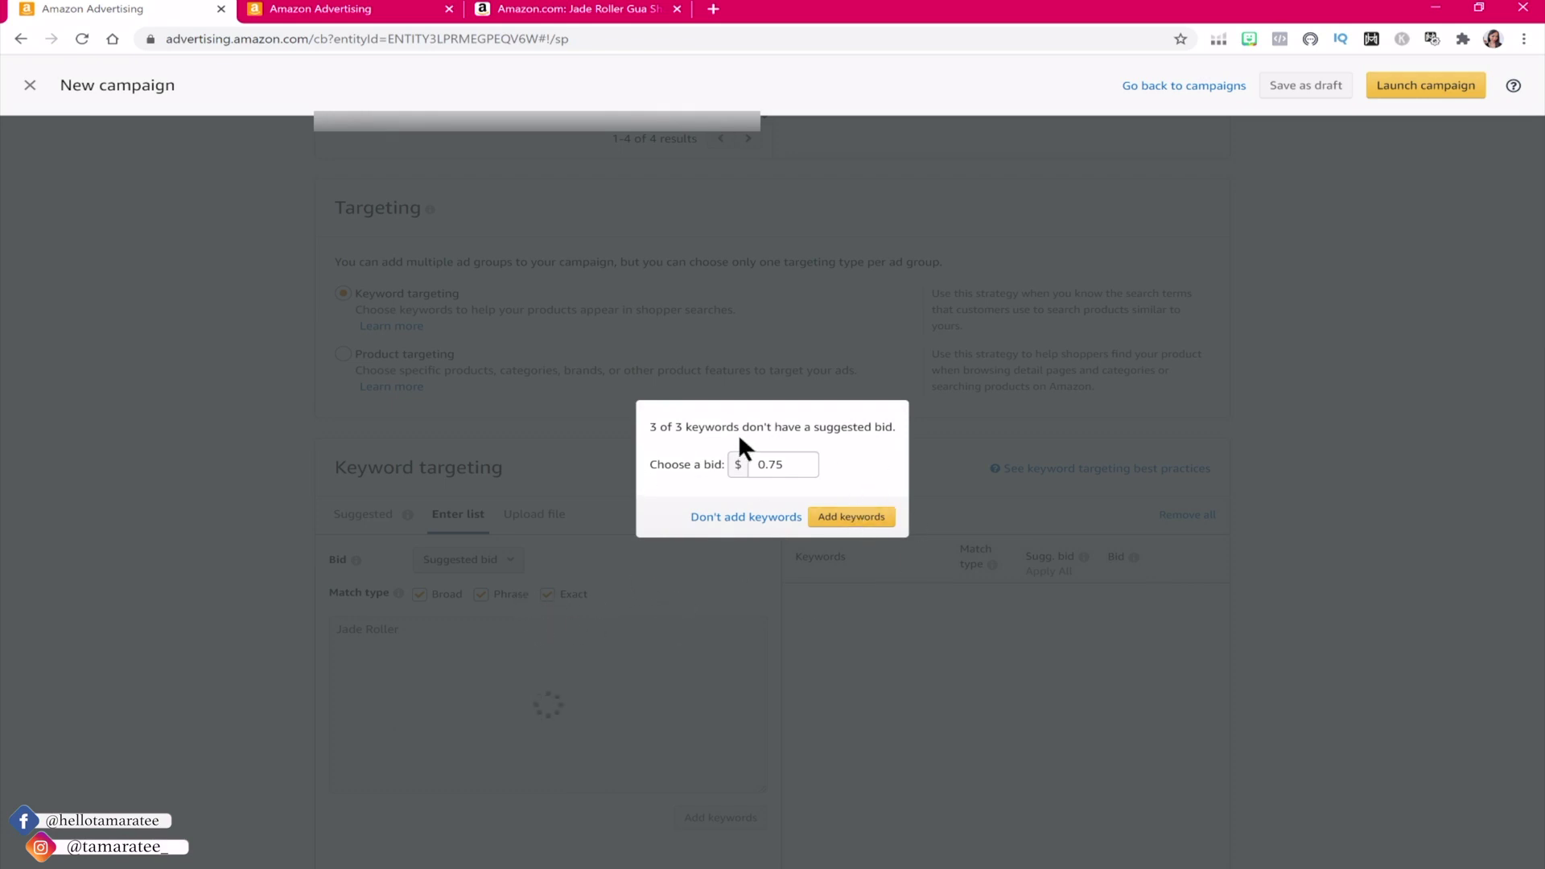
left_click(854, 515)
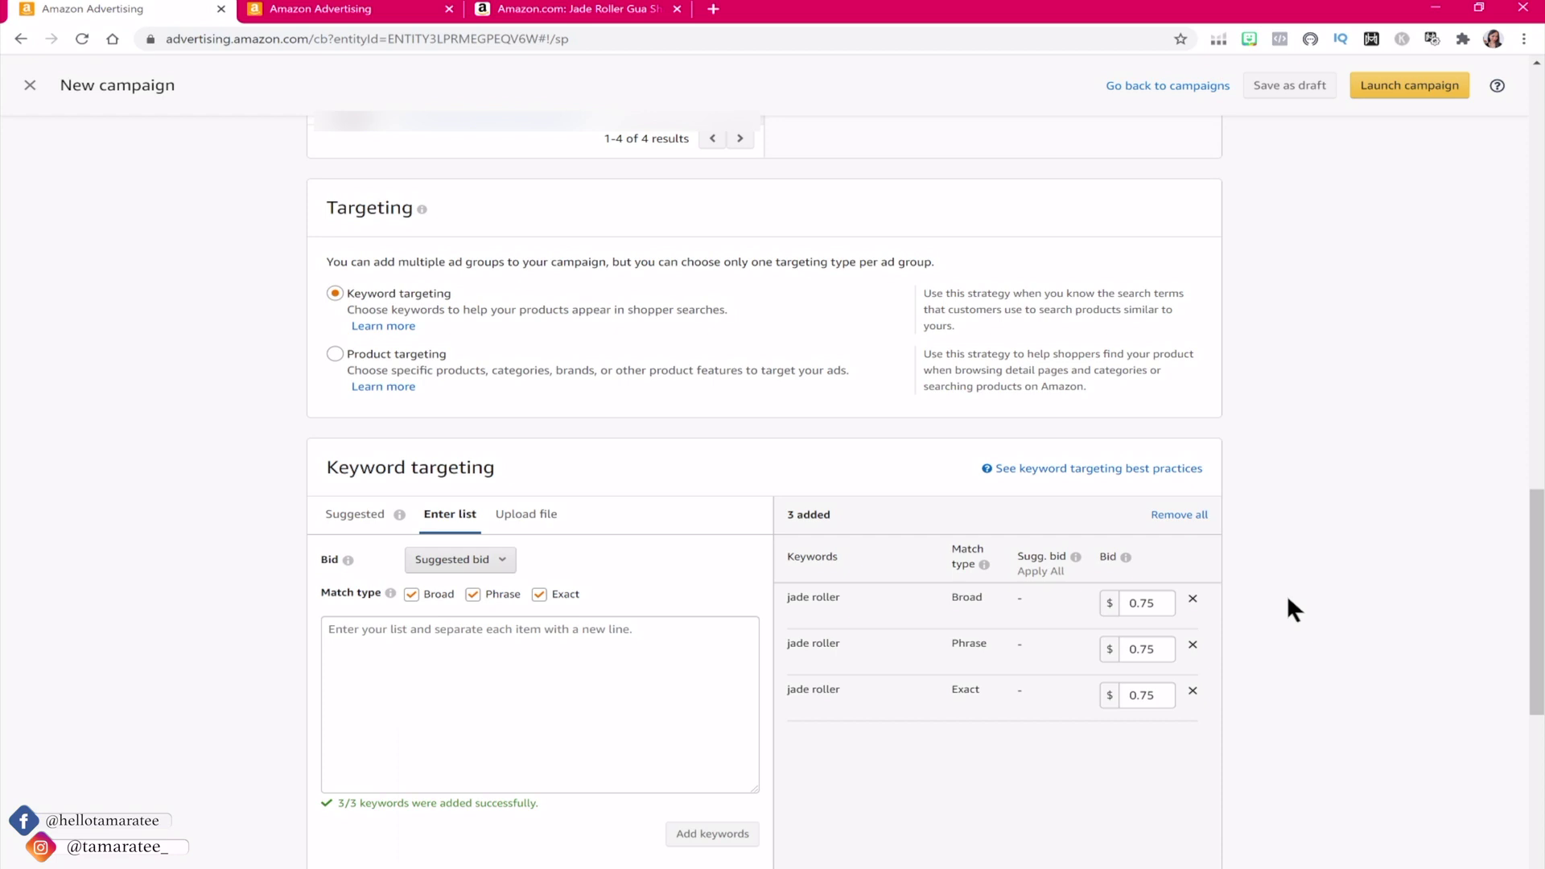
Step: Examine the broad, phrase and exact match types of the added jade roller keywords
double_click(978, 602)
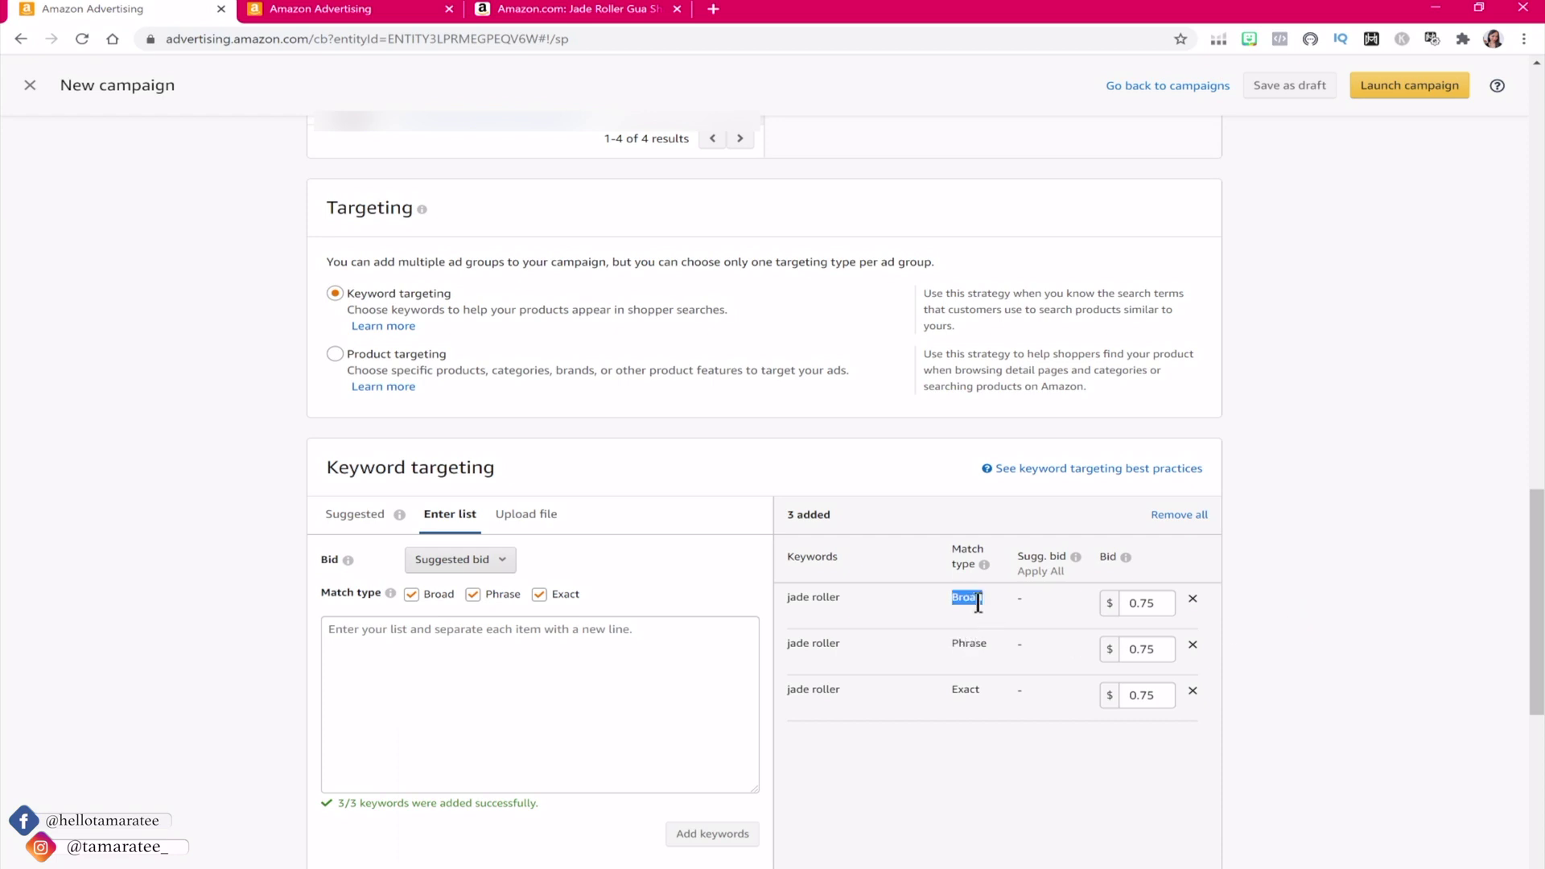
double_click(969, 644)
double_click(956, 689)
left_click(1505, 651)
scroll(1507, 654, "up", 1)
scroll(1505, 651, "up", 5)
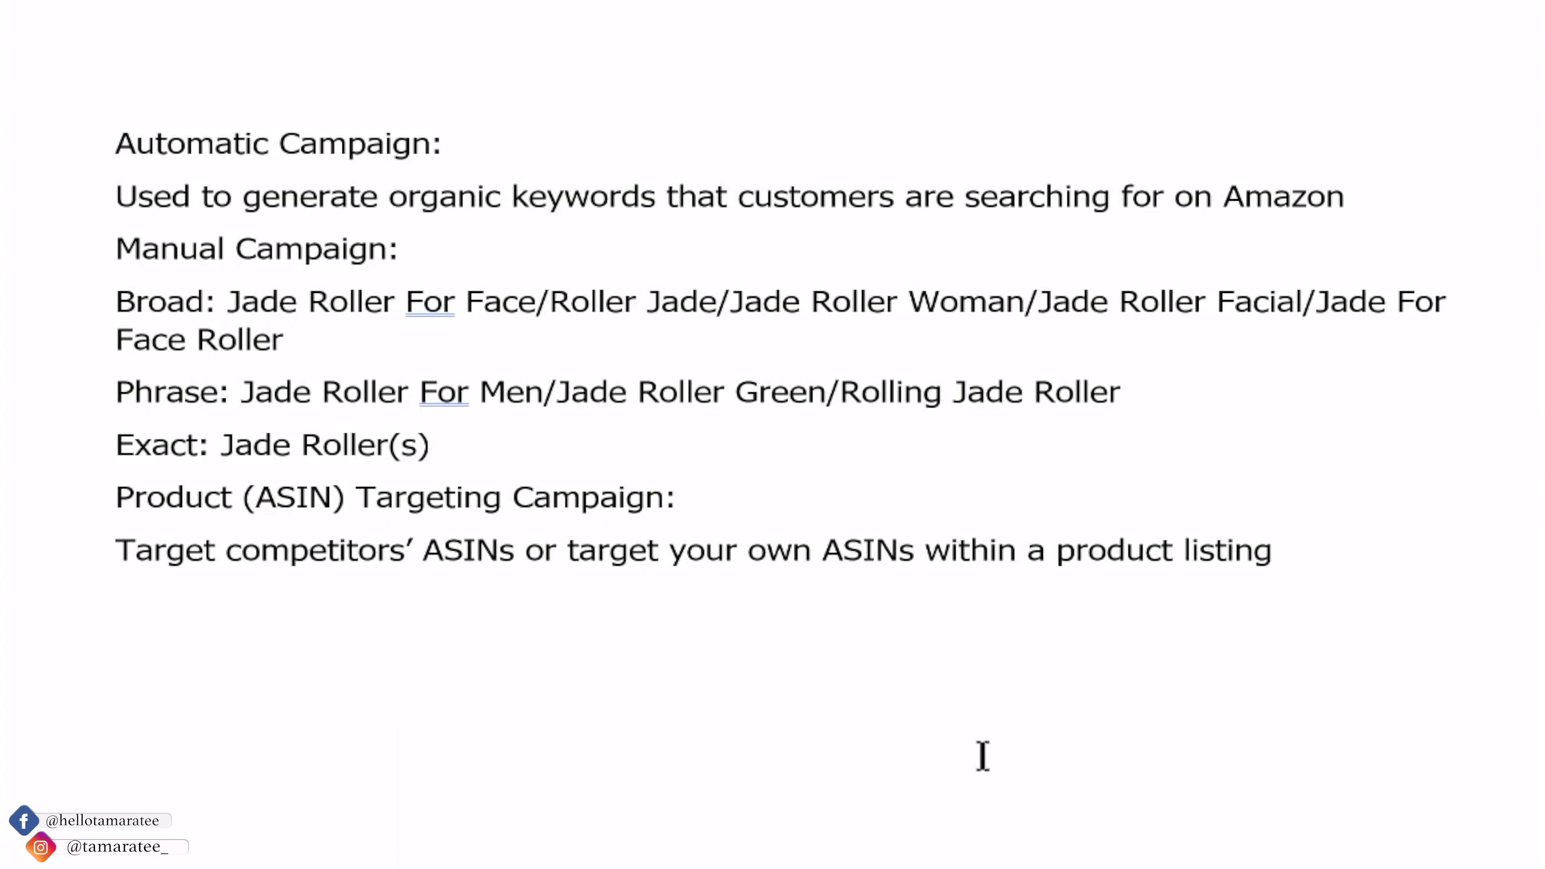
Step: Switch back to Amazon Advertising, look through the daily budgets in the all-campaigns list, and return to the new search term report form
key("alt+Tab")
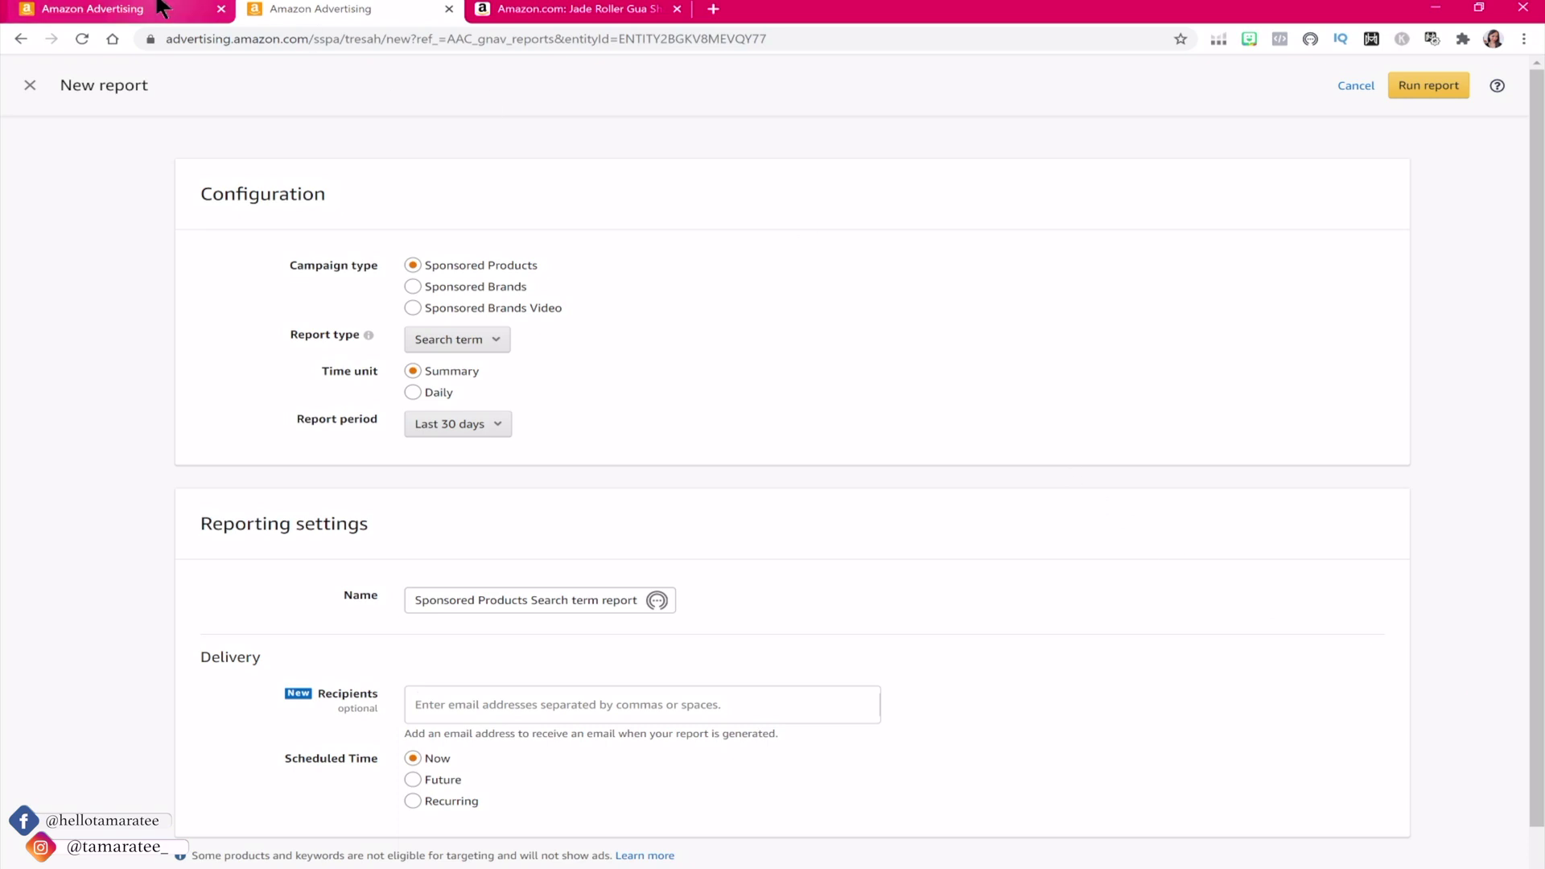
left_click(121, 9)
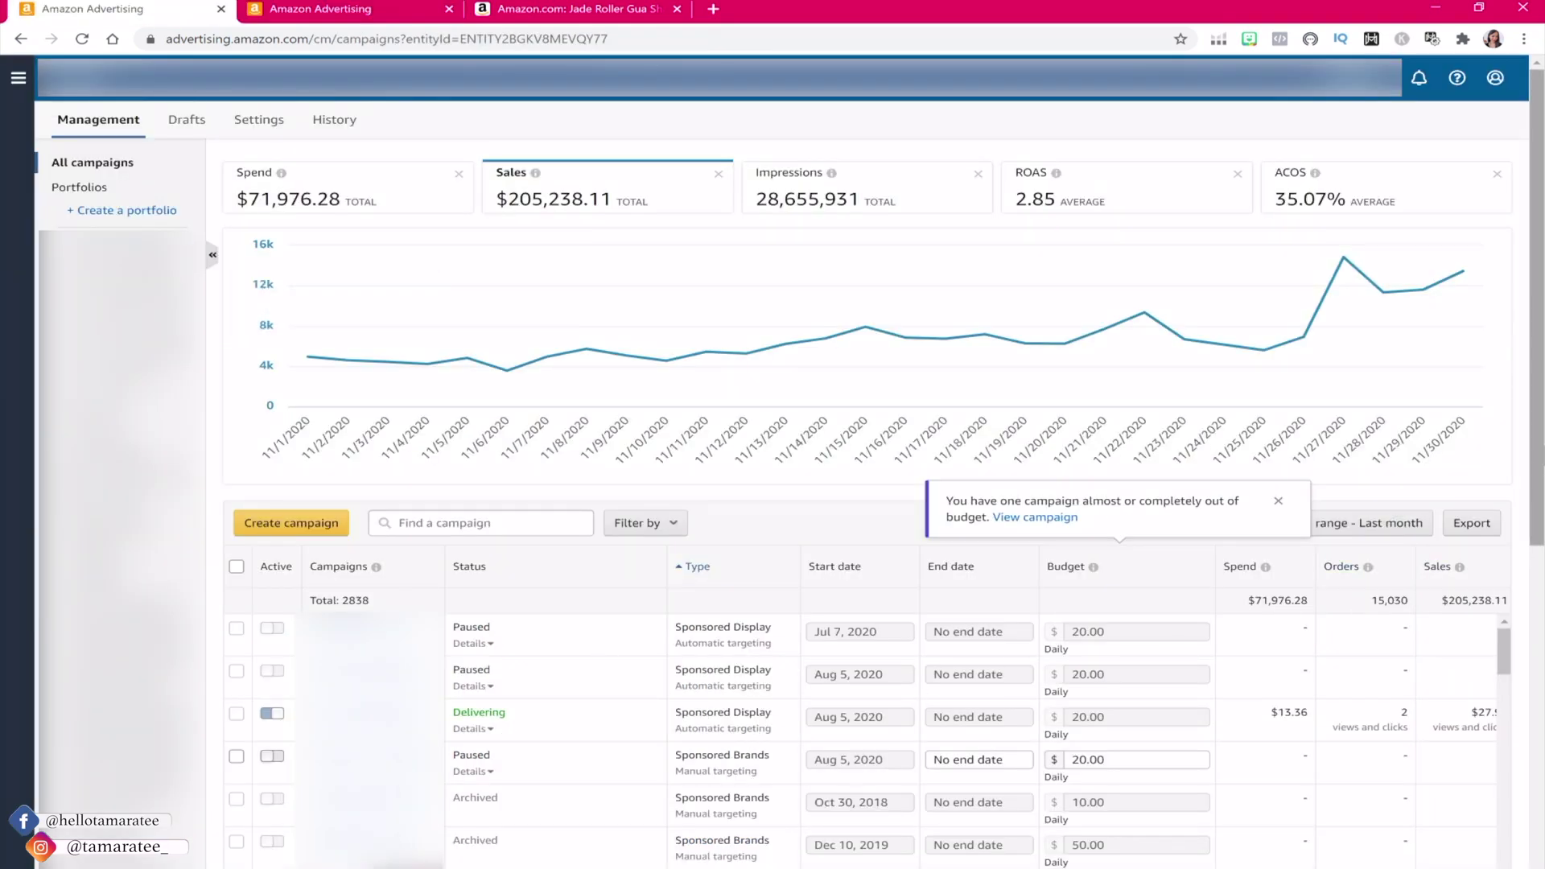
left_click_drag(1505, 647, 1538, 725)
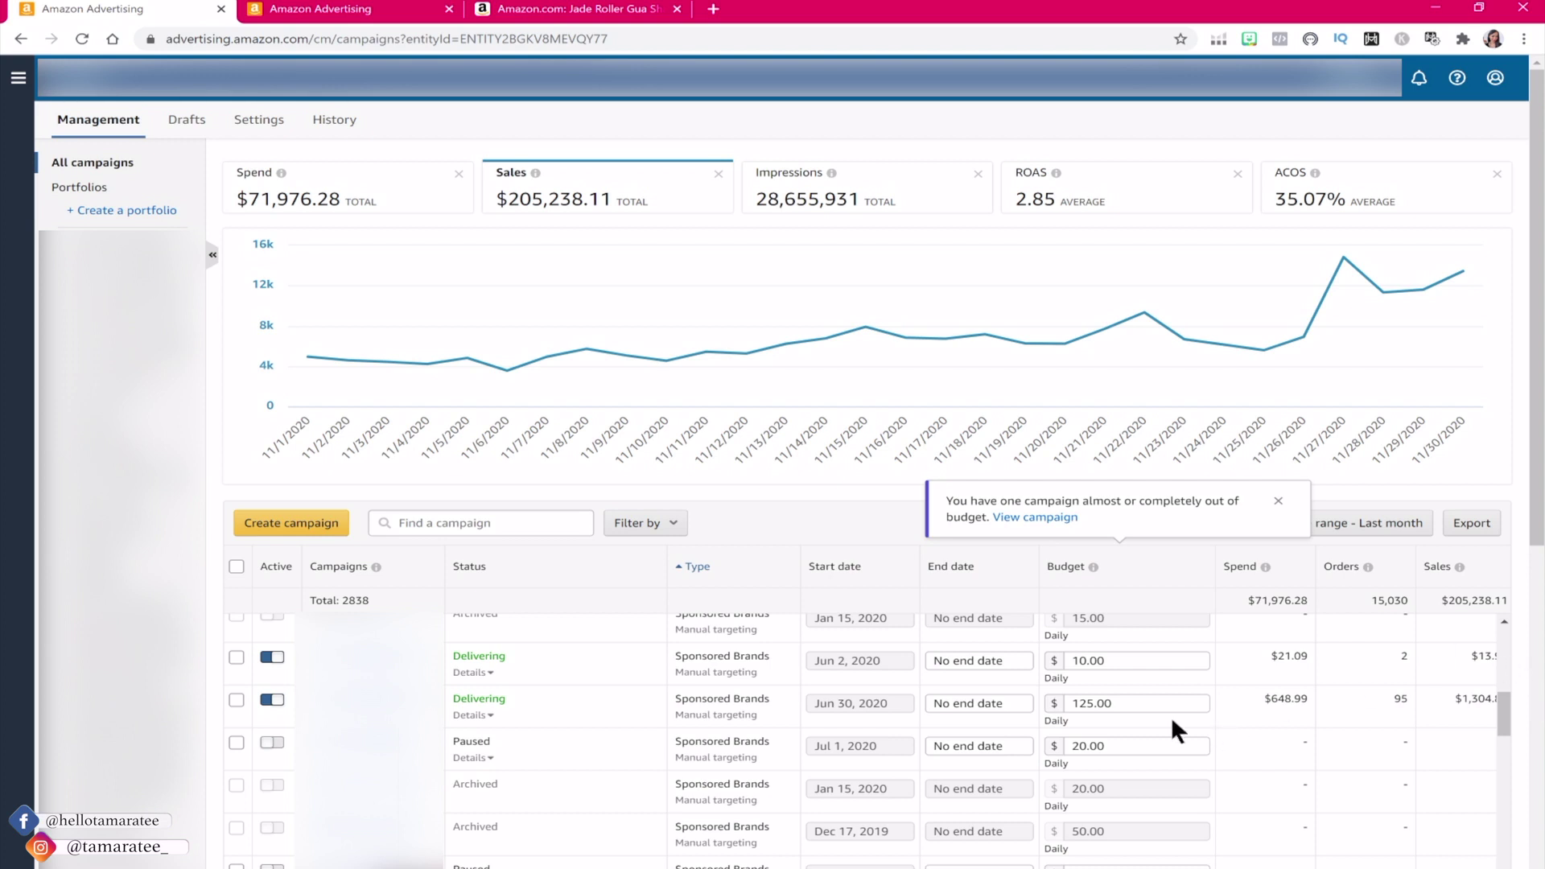
left_click(440, 9)
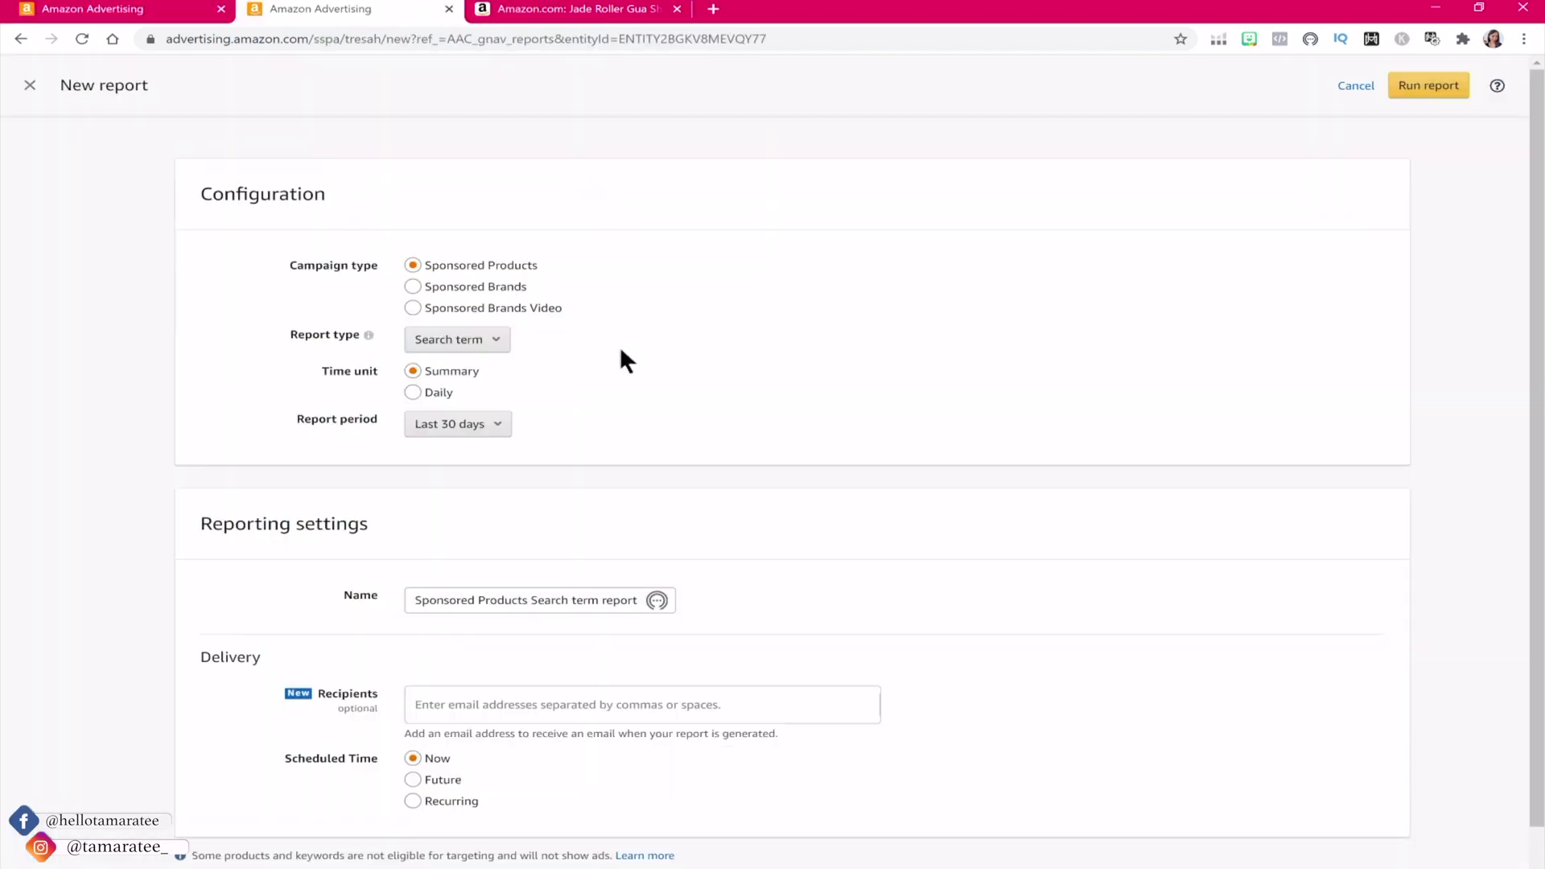